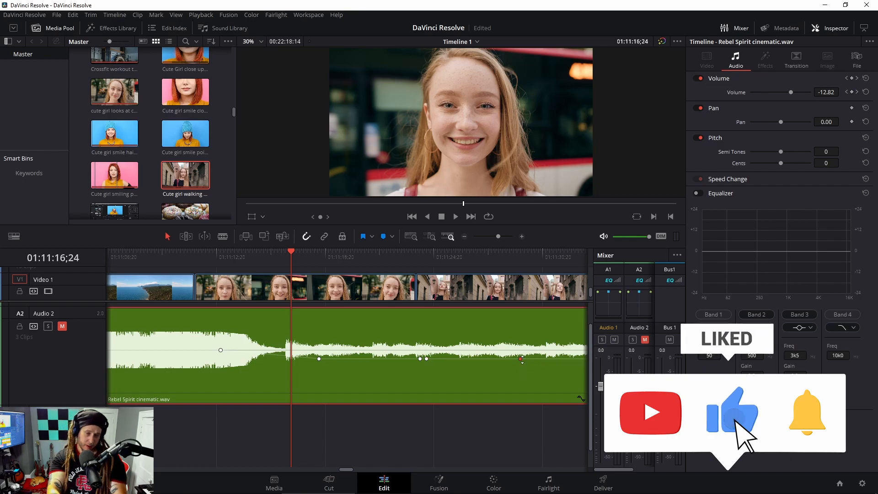
Raise the volume of Rebel Spirit cinematic.wav on Audio 2 between the keyframes over the woman-walking shot
left_click_drag(366, 256, 474, 319)
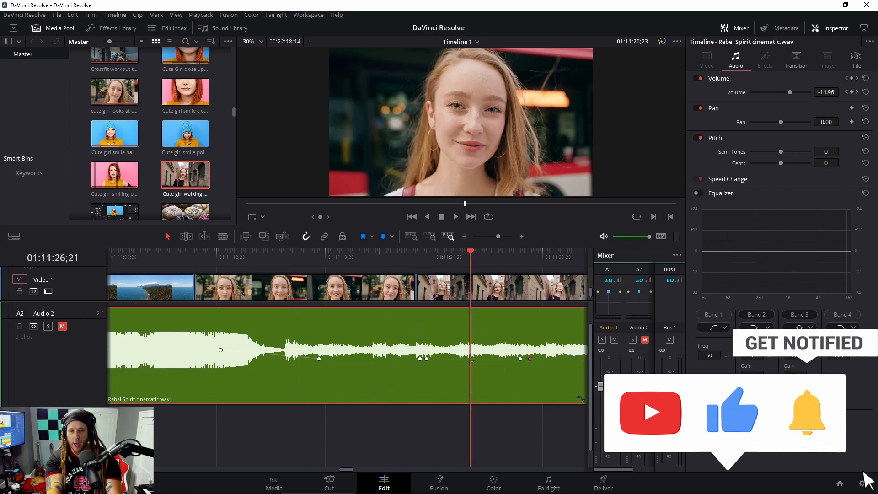
mouse_move(476, 358)
left_mouse_down()
mouse_move(458, 379)
mouse_move(484, 334)
mouse_move(484, 348)
left_mouse_up()
scroll(415, 364, "right", 9)
scroll(415, 365, "left", 2)
left_click_drag(280, 256, 393, 268)
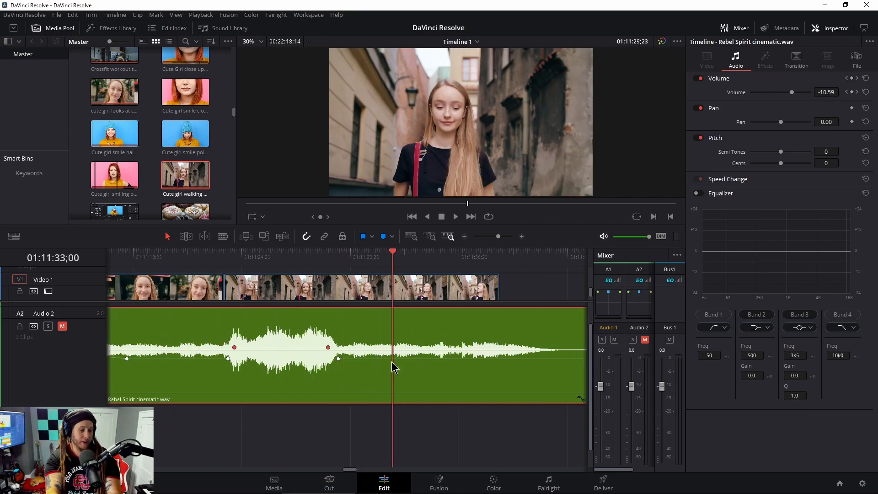
left_click_drag(431, 358, 463, 361)
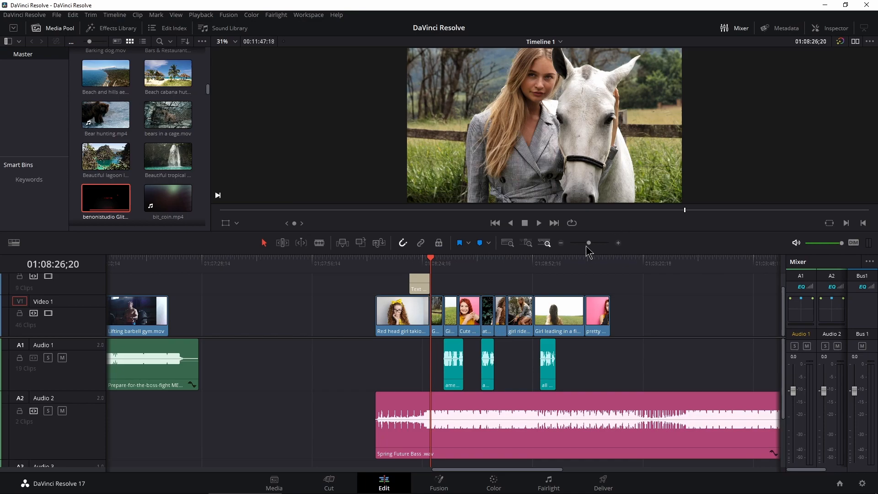
Try lowering the Audio 1 track fader to -43 with the boss-fight clip's volume raised, playing from 01:06:29;09
left_click_drag(589, 243, 584, 245)
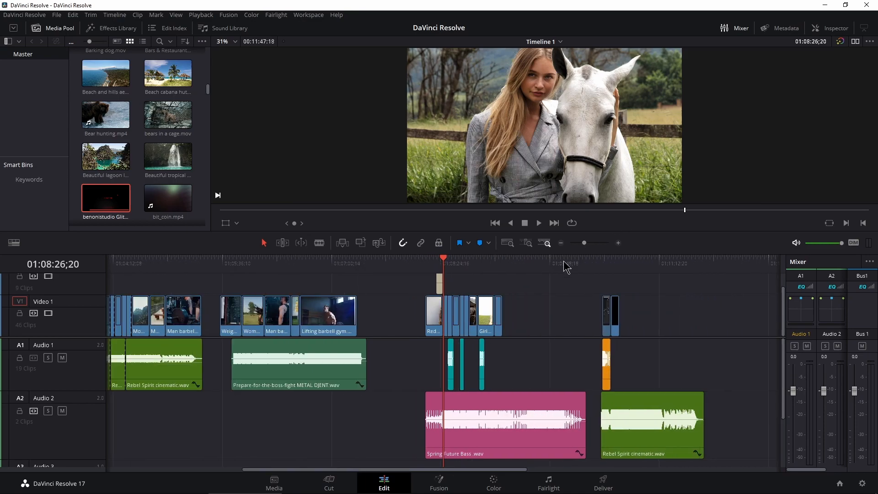
scroll(503, 353, "left", 6)
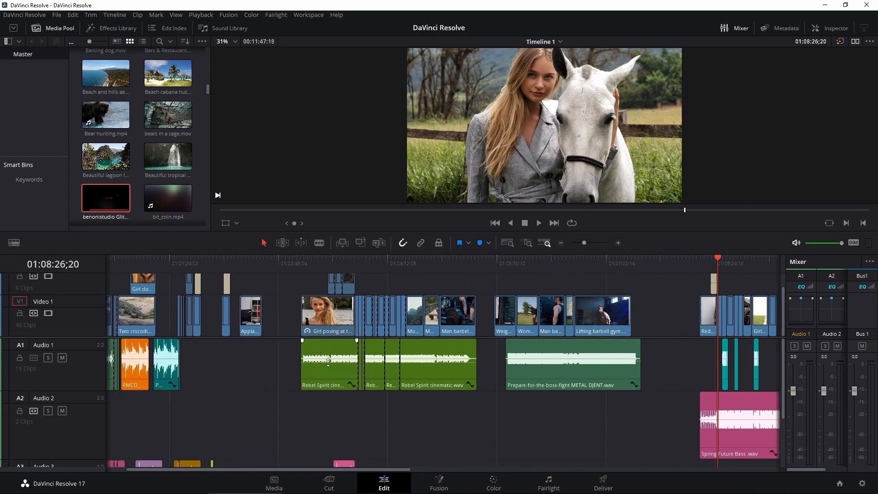
left_click_drag(243, 360, 656, 366)
left_click(657, 365)
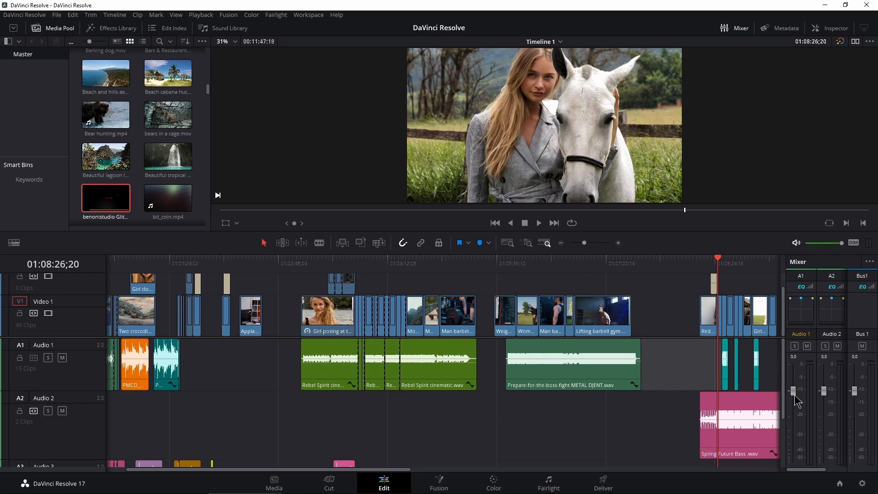
left_click_drag(793, 390, 795, 458)
left_click(589, 365)
left_click(567, 265)
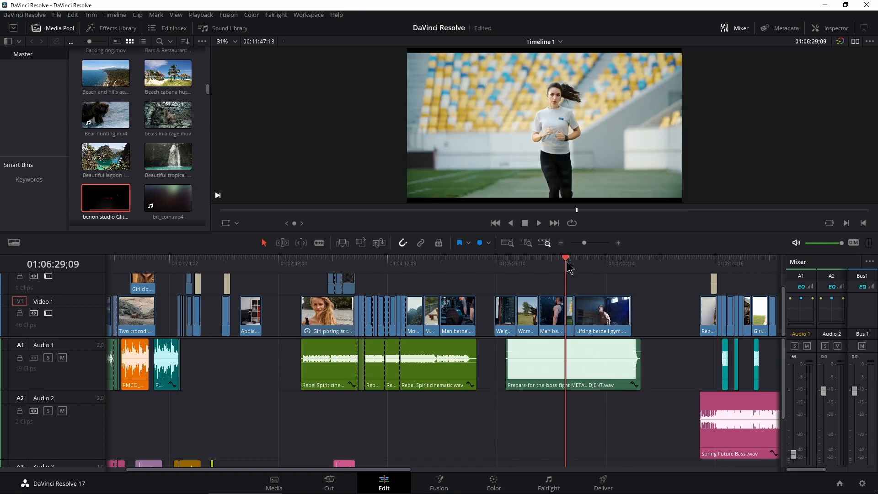
key("space")
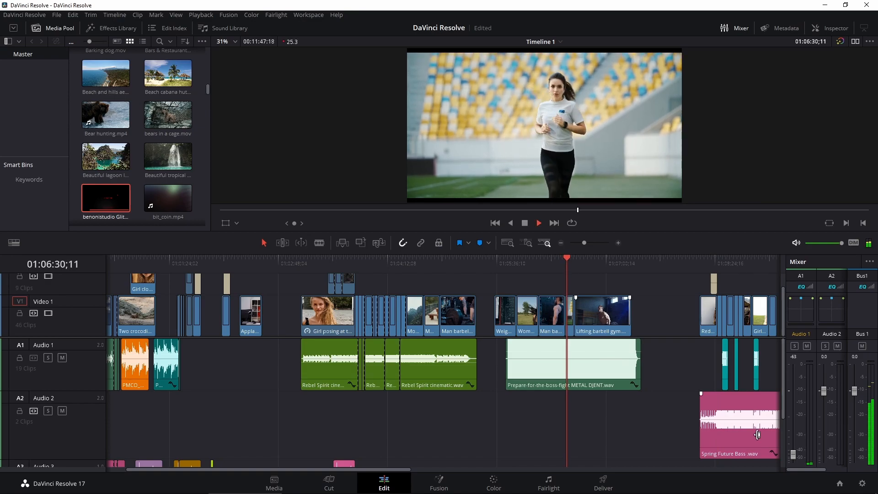
key("space")
left_click_drag(795, 459, 798, 450)
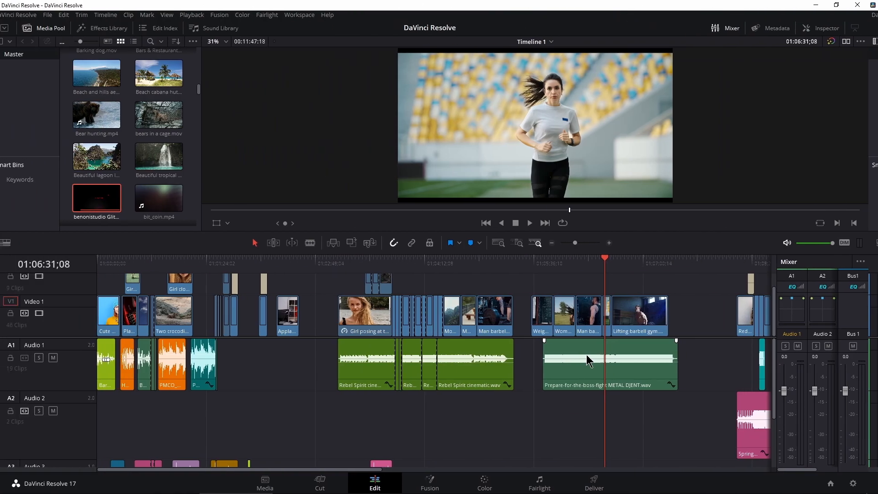
Lower the volume of the americas next super model.wav clip and raise the volume of the accepting applications clip on Audio 1
scroll(596, 360, "right", 3)
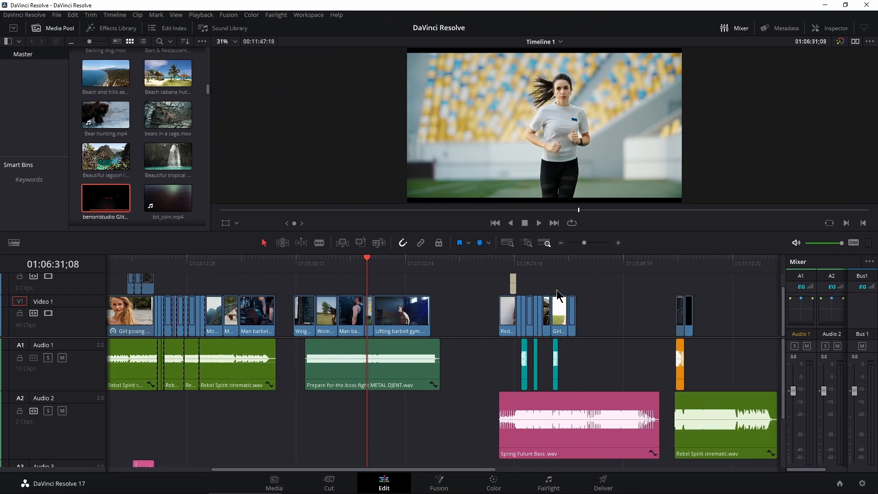
left_click(542, 263)
left_click_drag(585, 242, 594, 246)
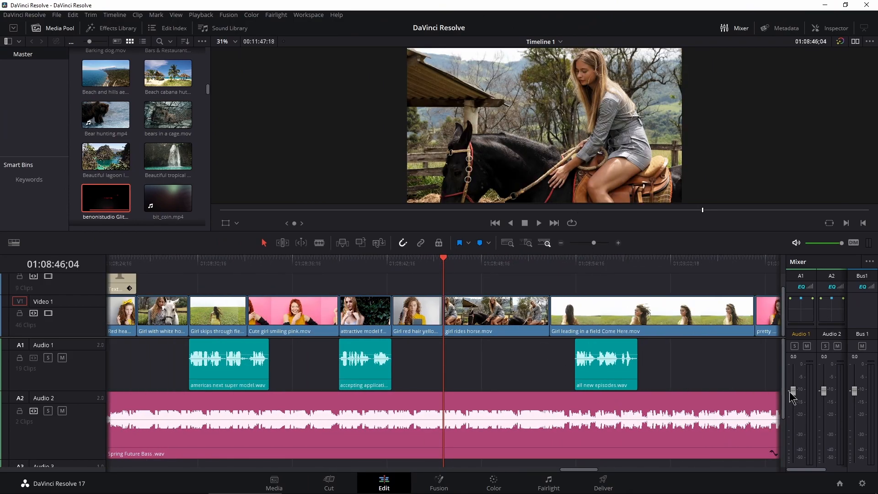
scroll(481, 400, "left", 5)
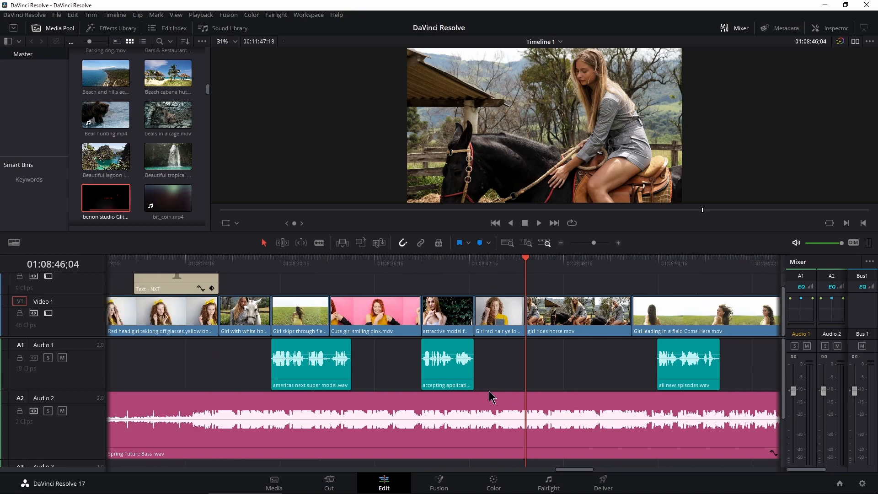
left_click(522, 376)
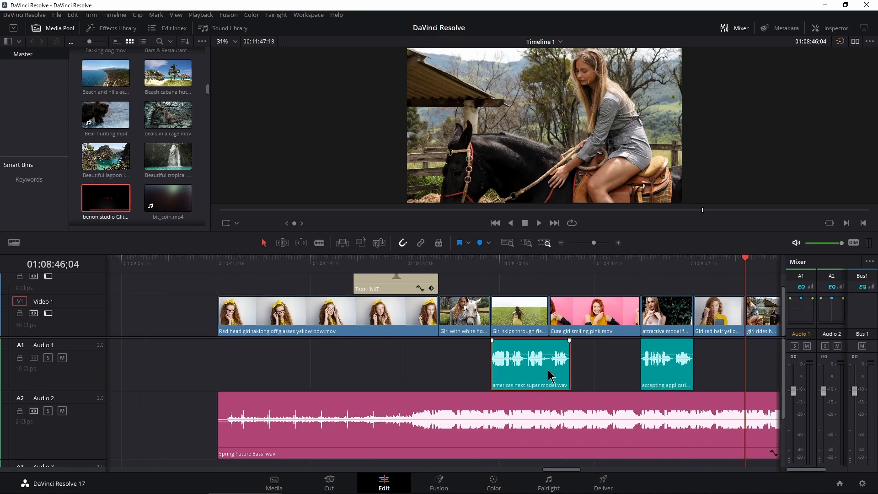
left_click_drag(538, 354, 540, 365)
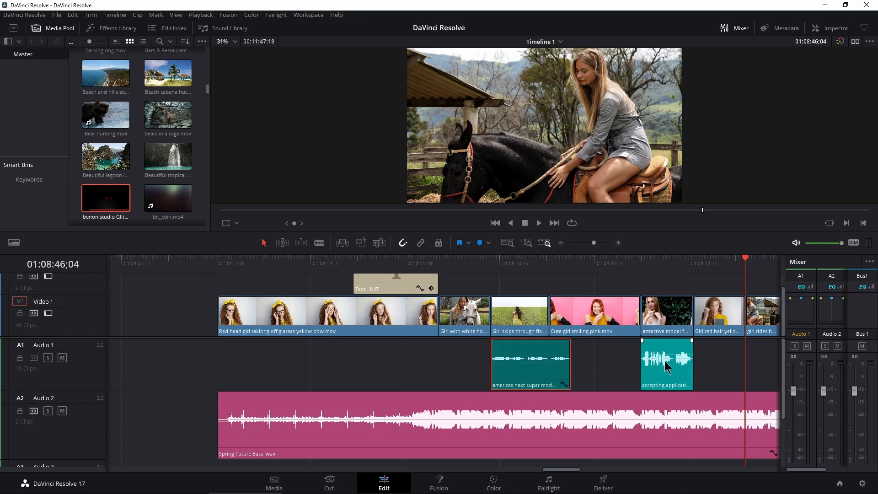
left_click_drag(665, 356, 666, 341)
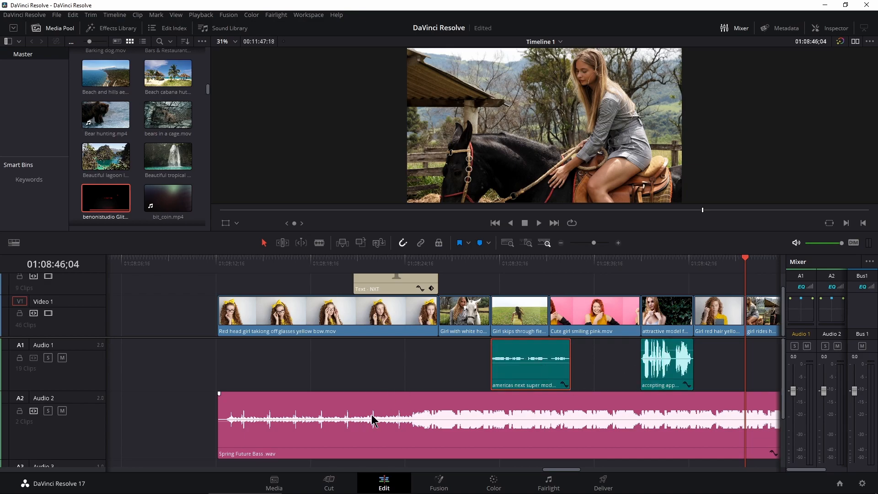
Adjust the clip volume of Spring Future Bass.wav on Audio 2 and Prepare-for-the-boss-fight METAL DJENT.wav on Audio 1 in the timeline
left_click_drag(371, 419, 371, 415)
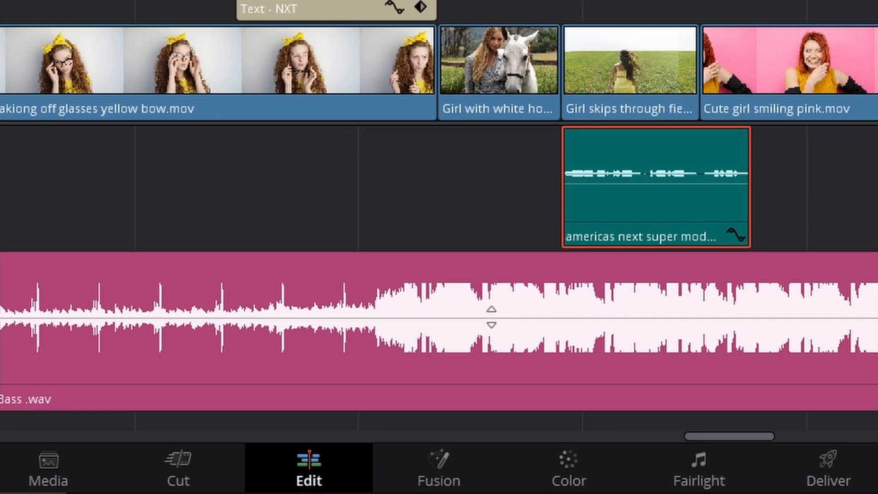
mouse_move(491, 317)
left_mouse_down()
mouse_move(489, 349)
mouse_move(487, 288)
mouse_move(489, 328)
left_mouse_up()
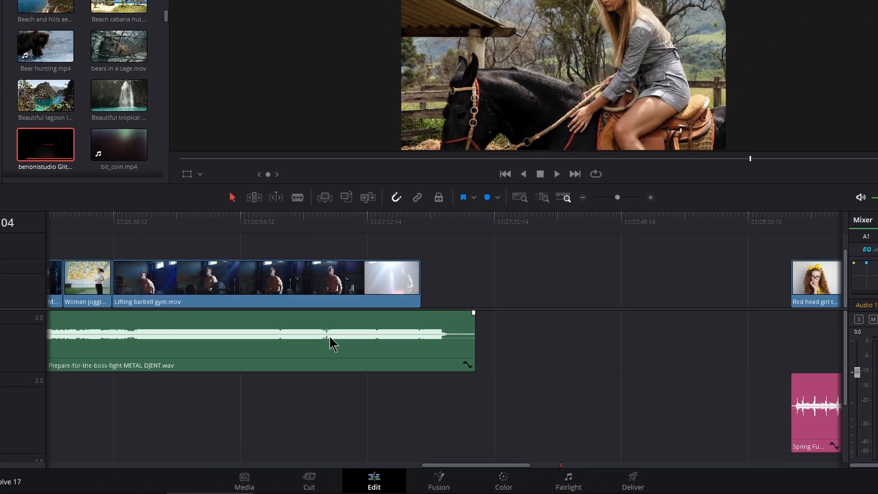
left_click_drag(328, 336, 327, 334)
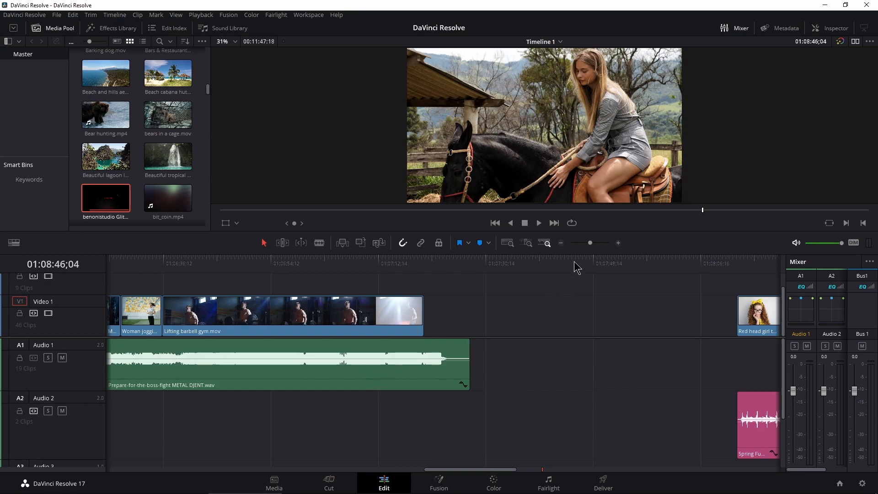
Raise the volumes of the boss-fight METAL DJENT clip and the last Rebel Spirit cinematic clip on Audio 1 using the Inspector
left_click_drag(589, 243, 582, 248)
left_click(329, 366)
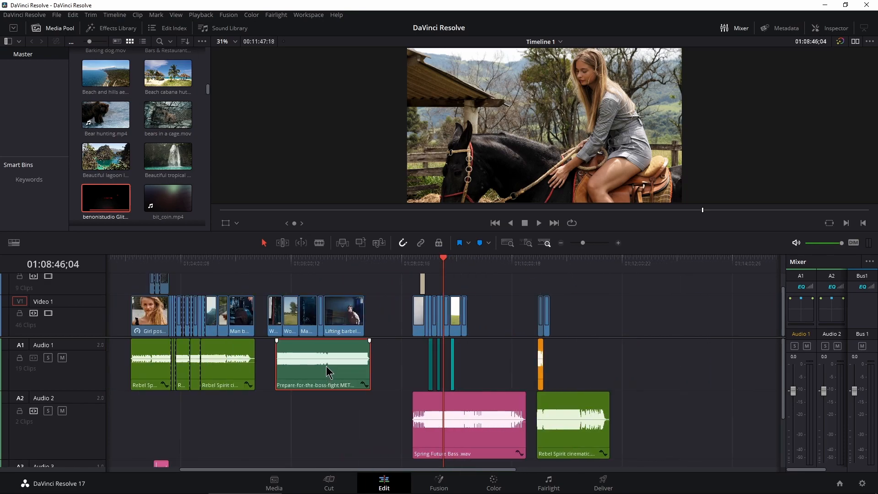
left_click(816, 28)
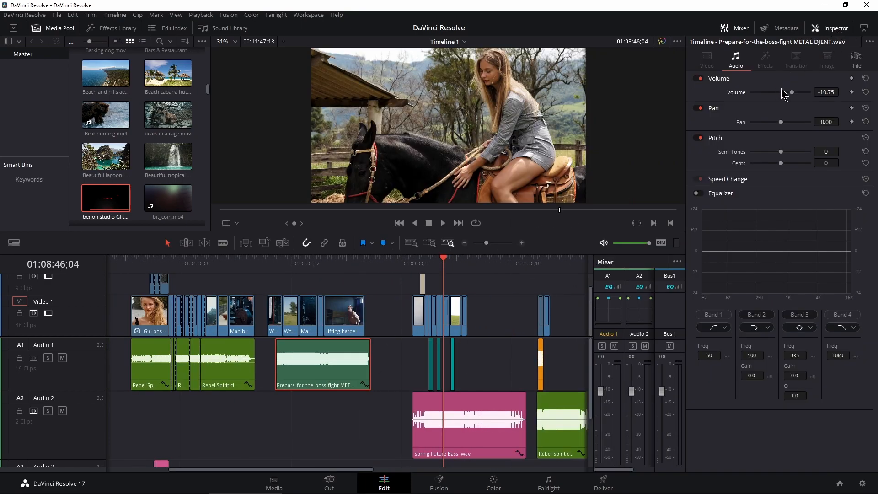
left_click_drag(822, 92, 841, 92)
left_click(230, 380)
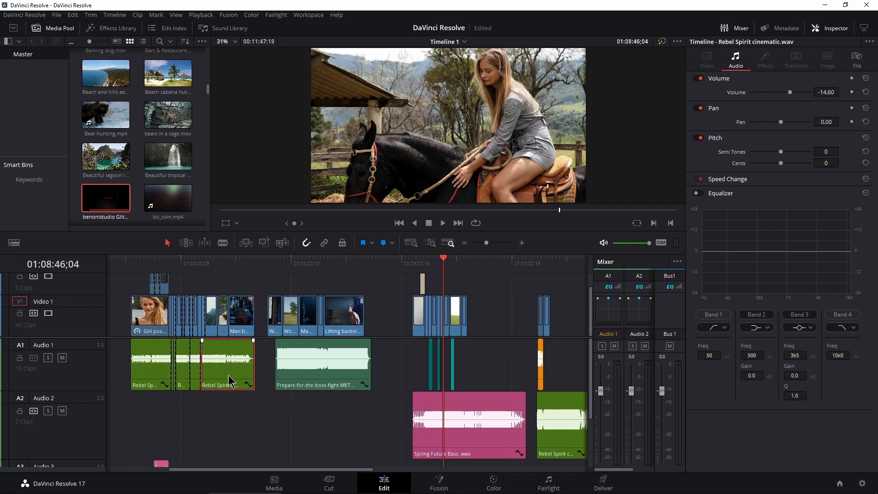
left_click_drag(827, 92, 847, 92)
Set the volume of the Rebel Spirit cinematic and boss-fight METAL DJENT clips on Audio 1 to 0.00 together
left_click_drag(402, 358, 129, 361)
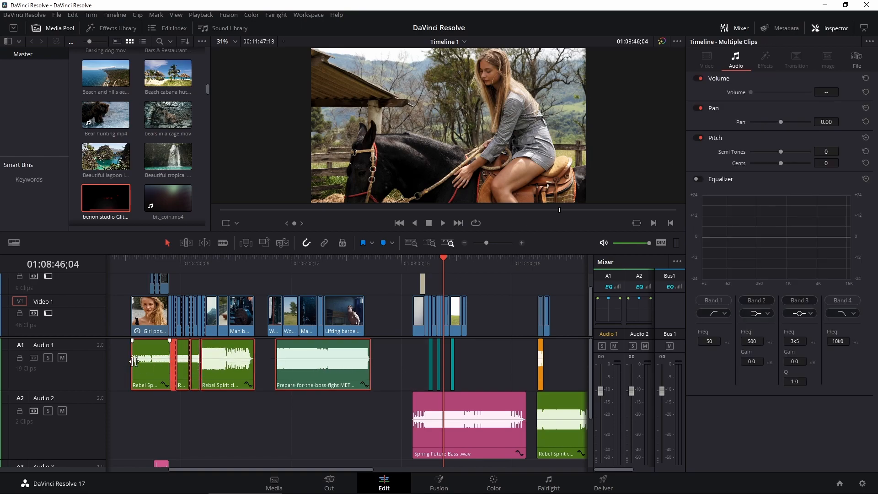
left_click_drag(818, 94, 853, 92)
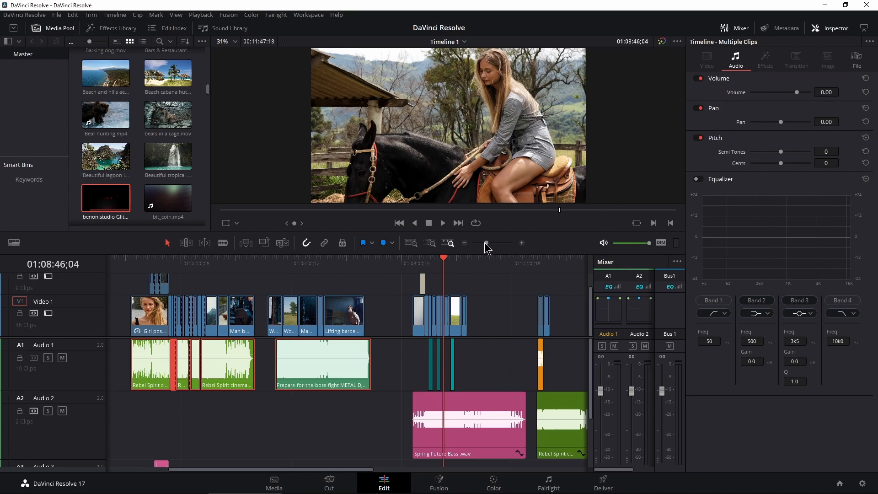
left_click(396, 360)
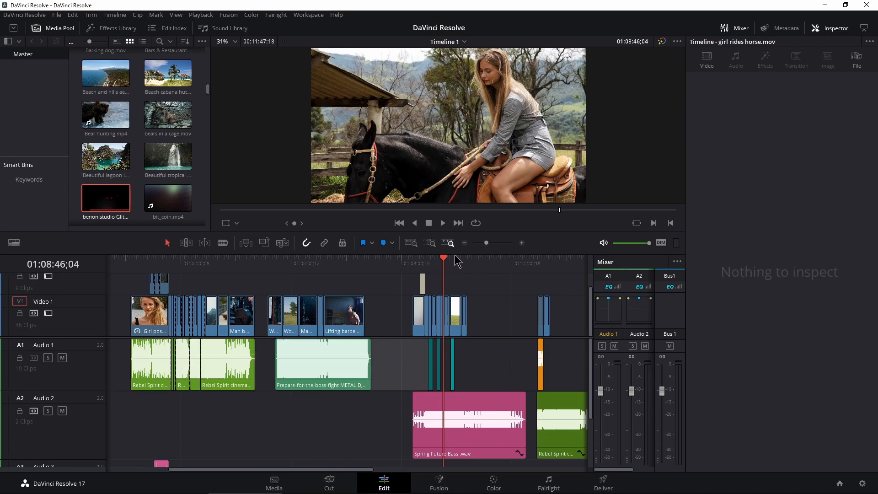
Hide the Inspector and add a raised volume keyframe to Spring Future Bass.wav just after the NXT title starts
left_click_drag(486, 246, 498, 246)
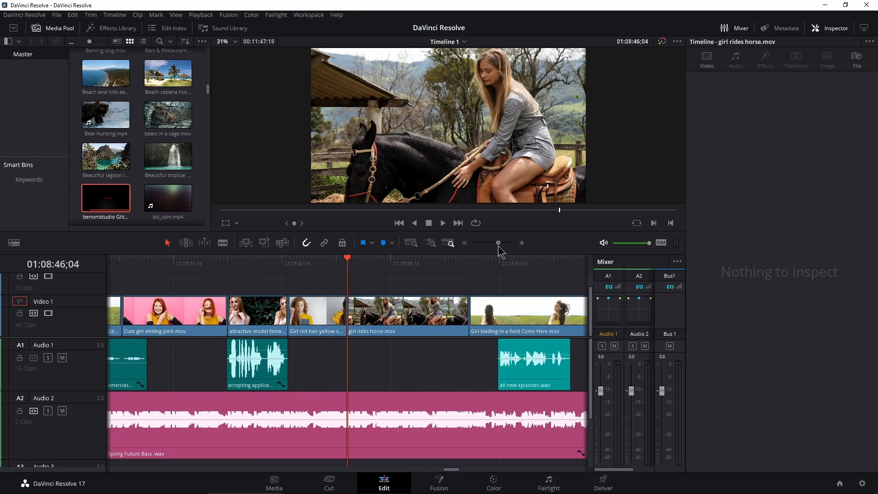
left_click(832, 28)
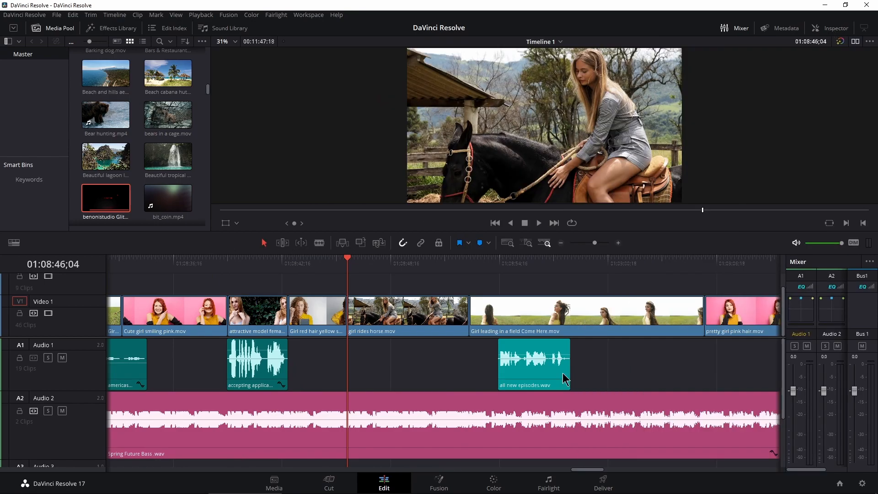
scroll(593, 380, "left", 10)
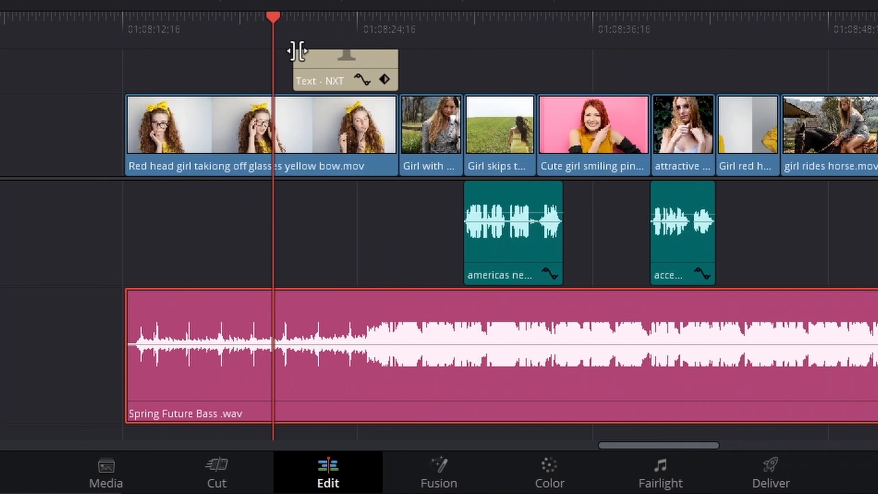
left_click_drag(750, 0, 761, 0)
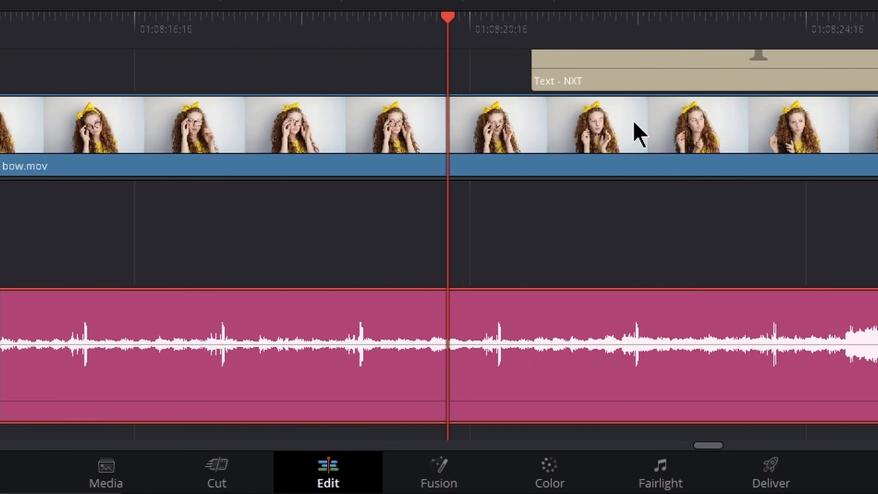
key("alt")
left_click(576, 345, "alt")
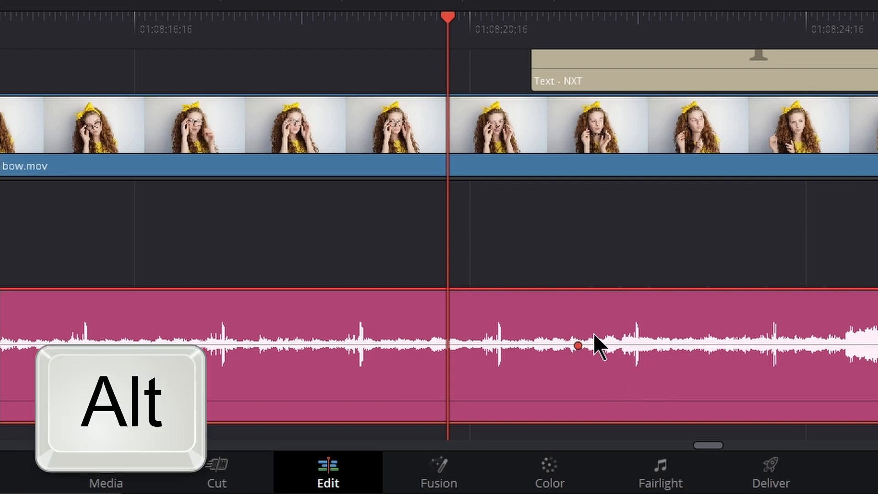
mouse_move(577, 346)
left_mouse_down()
mouse_move(574, 306)
mouse_move(573, 332)
left_mouse_up()
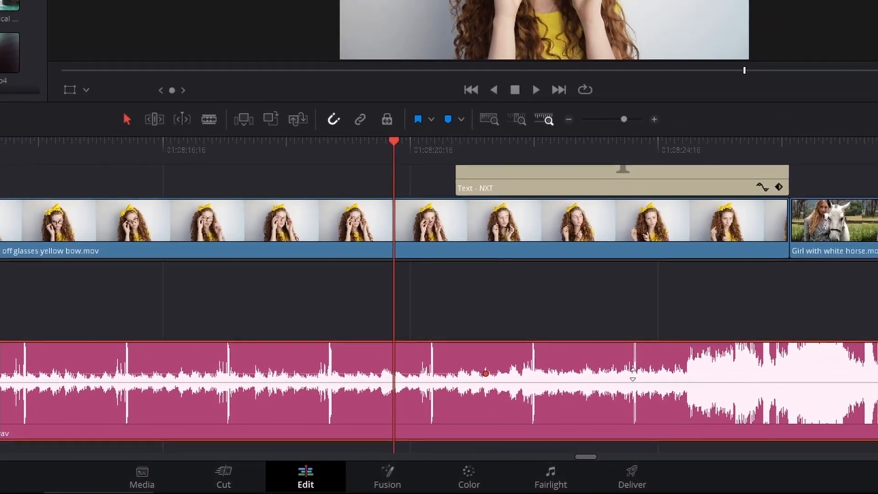
Dip the Spring Future Bass.wav volume with a lowered keyframe near 01:08:24 and a raised one near 01:08:26, and preview it
left_click(676, 361, "alt")
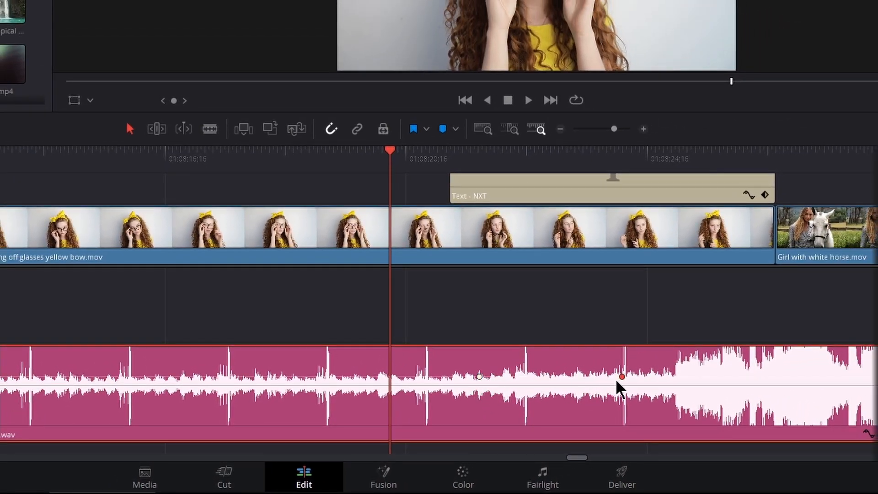
left_click_drag(622, 377, 620, 402)
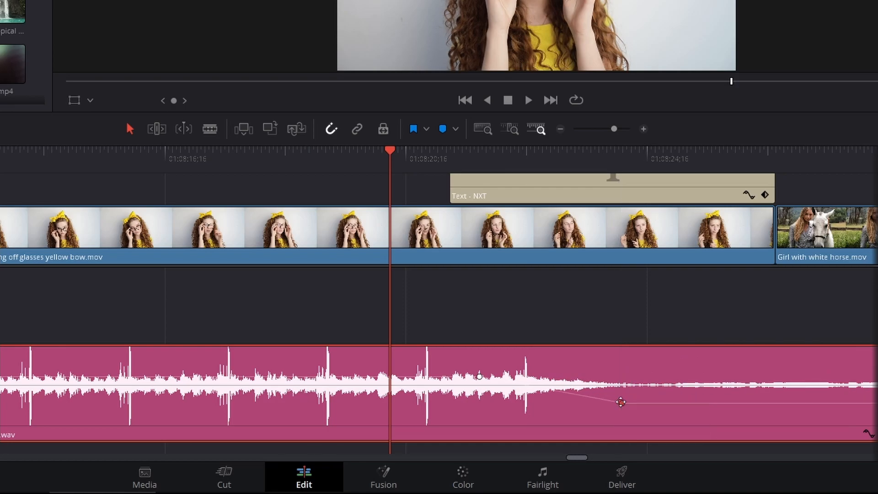
scroll(572, 409, "right", 5)
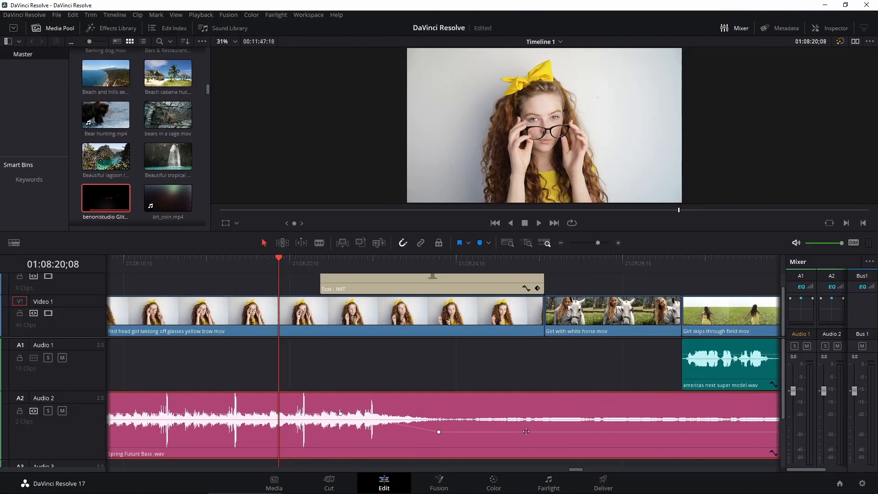
left_click_drag(526, 431, 524, 418)
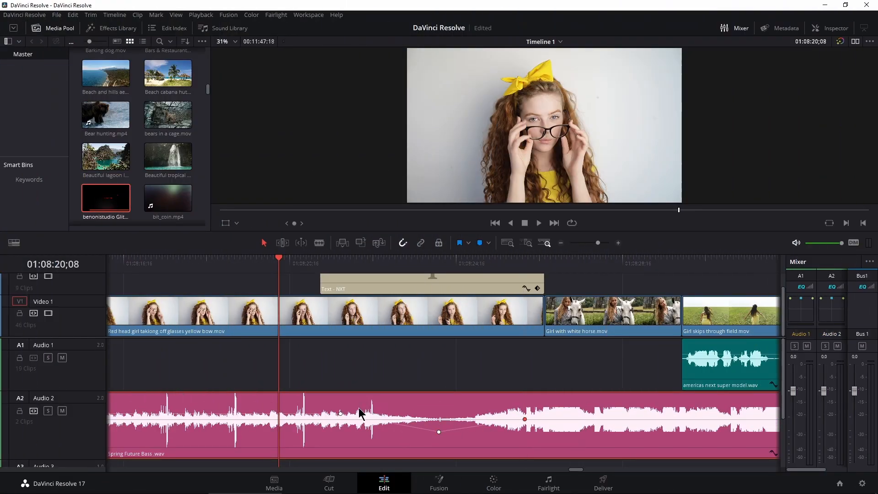
left_click_drag(332, 265, 529, 311)
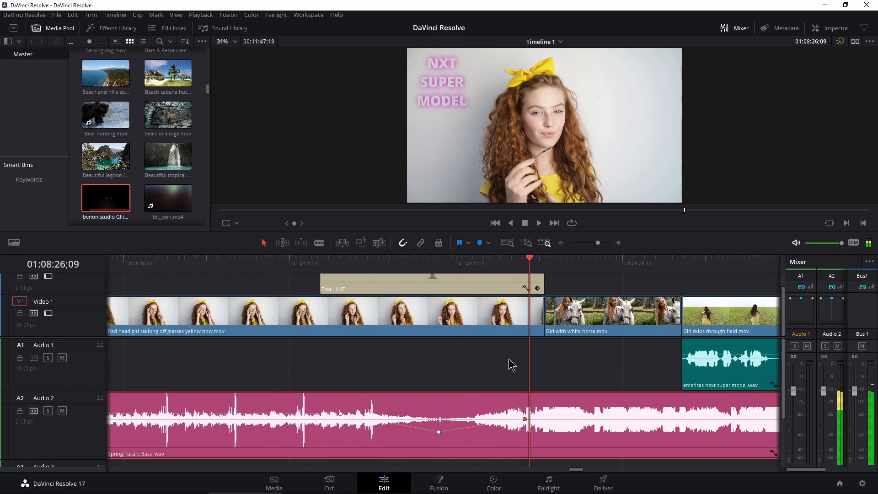
Undo the volume keyframes and volume changes made to Spring Future Bass.wav around the NXT title
key("ctrl+z")
key("ctrl+z")
key("ctrl+z")
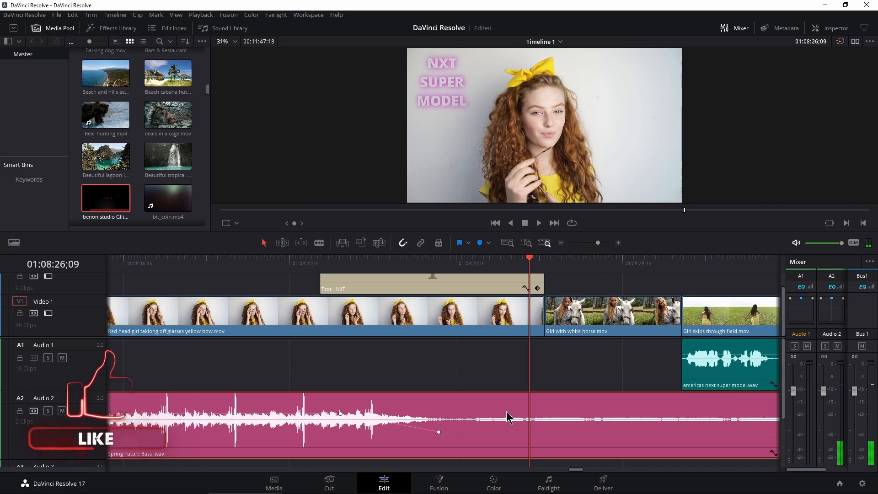
key("ctrl+z")
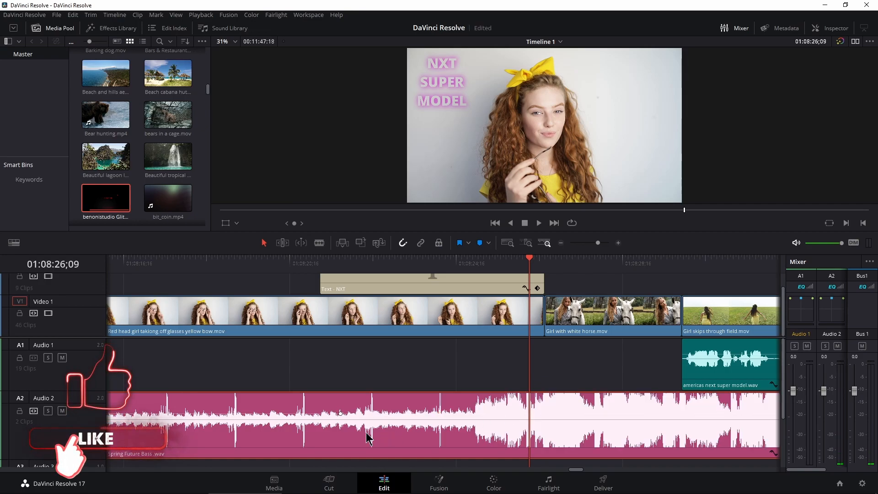
key("ctrl+z")
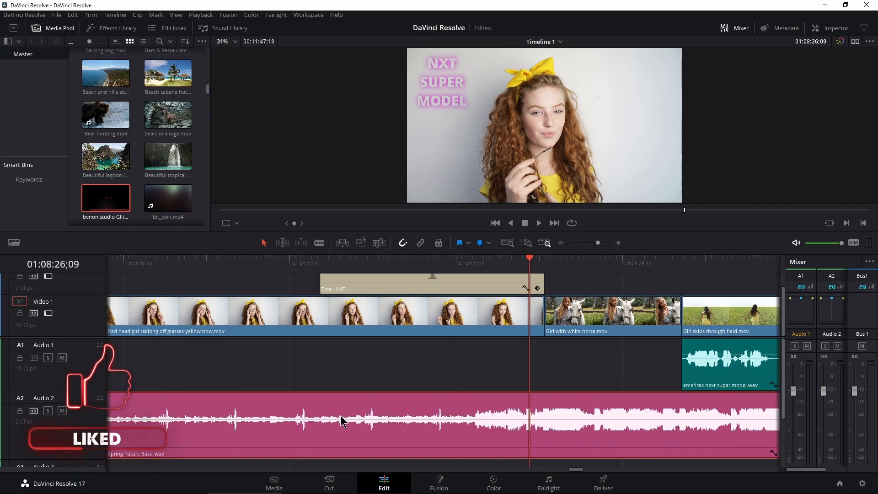
Play from the NXT title into the americas next super model.wav voice-over to hear how it balances with the music
scroll(444, 416, "right", 3)
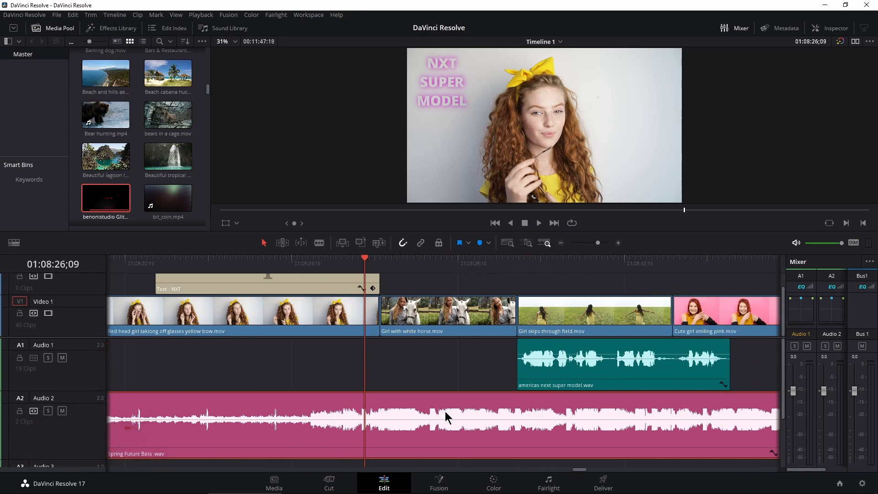
scroll(471, 358, "left", 2)
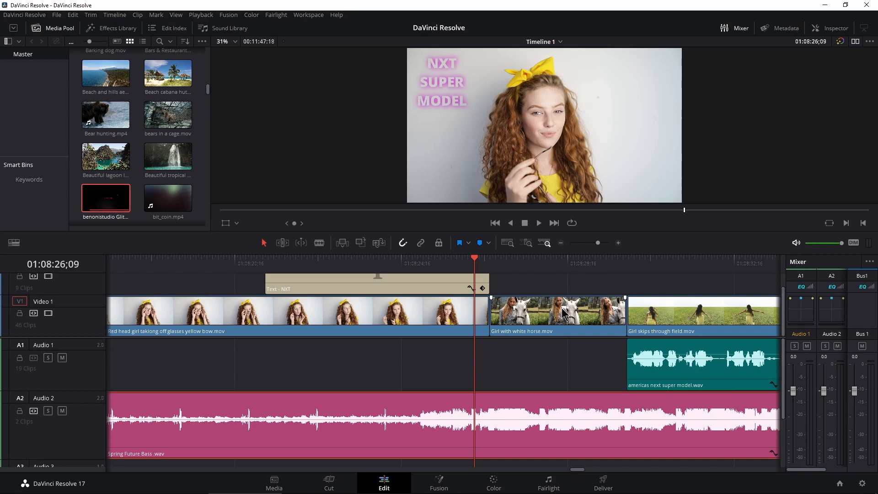
left_click_drag(598, 243, 593, 247)
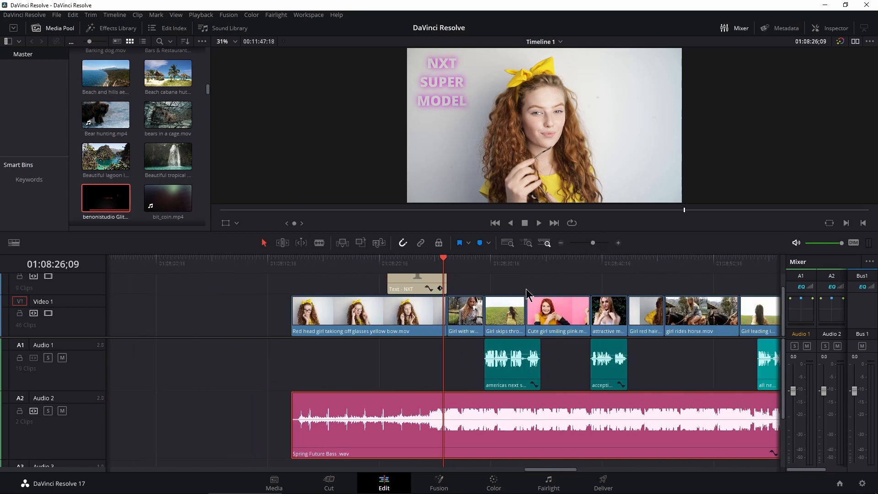
scroll(305, 372, "right", 2)
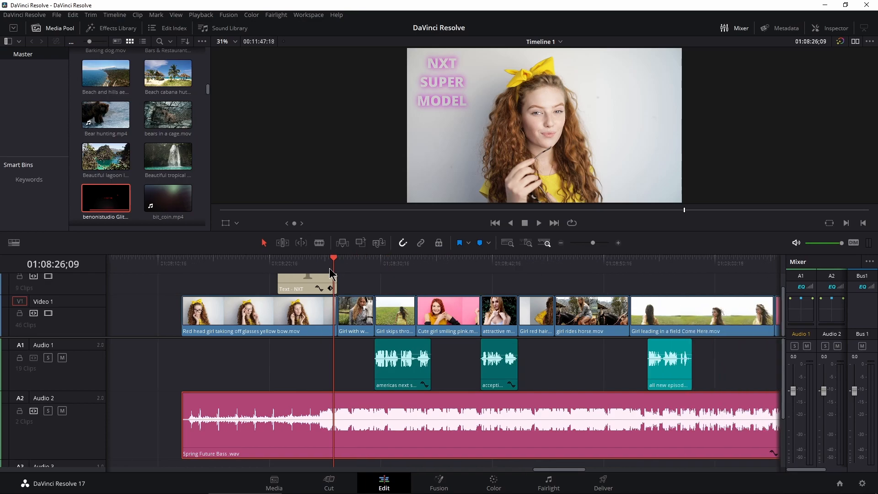
left_click(318, 259)
key("space")
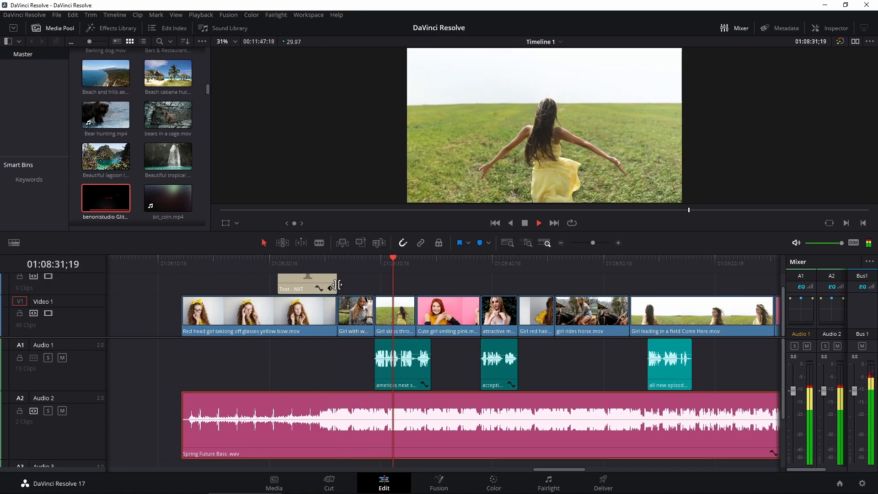
key("space")
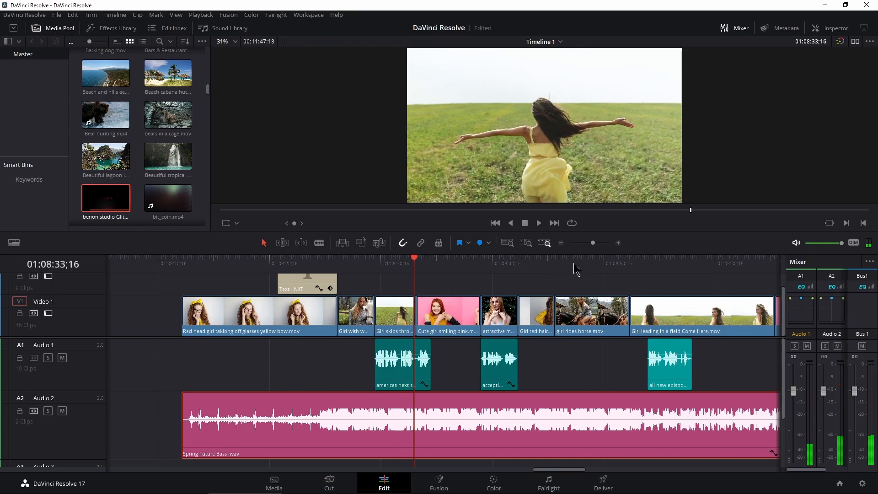
Add two closely spaced volume keyframes to Spring Future Bass.wav beneath the start of americas next super model.wav
left_click_drag(593, 242, 598, 244)
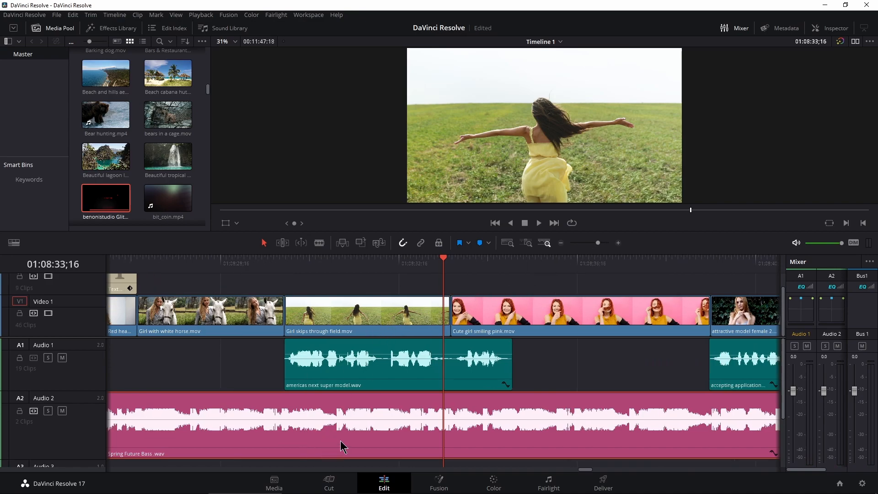
left_click_drag(598, 244, 601, 247)
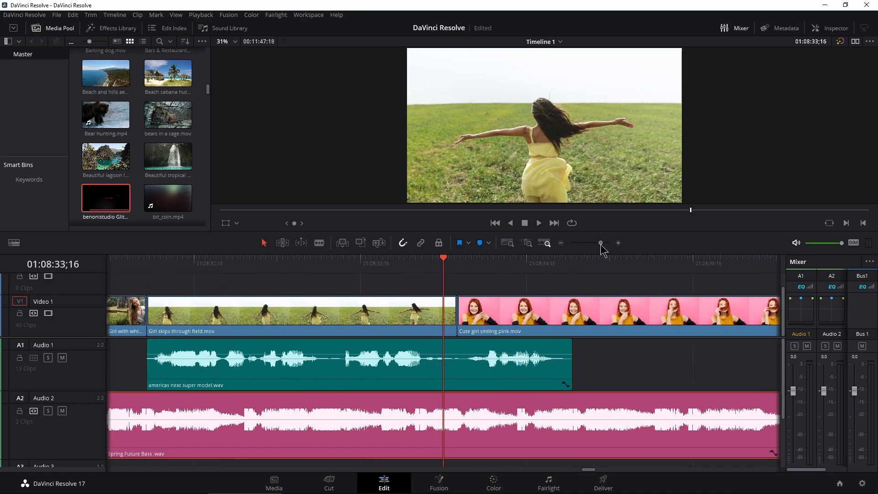
scroll(289, 403, "left", 6)
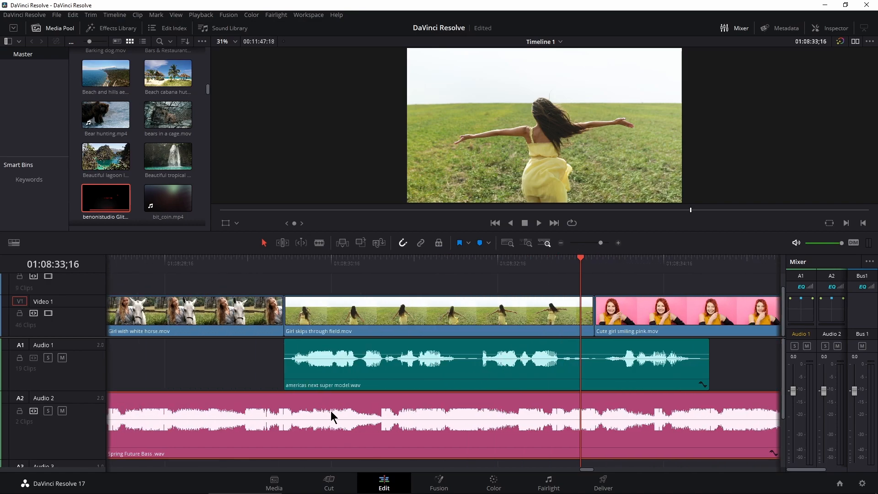
left_click(421, 262)
left_click_drag(599, 244, 605, 244)
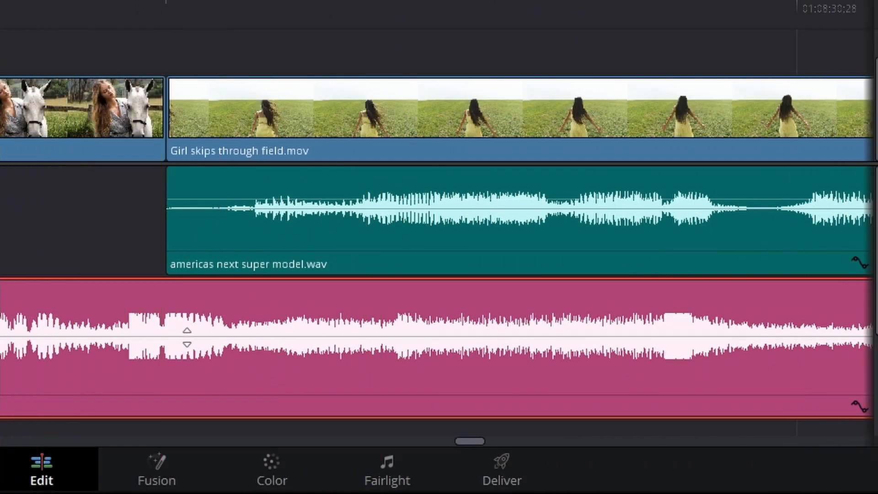
left_click(445, 419, "alt")
left_click(272, 337, "alt")
key("super+minus")
key("super+minus")
key("super+minus")
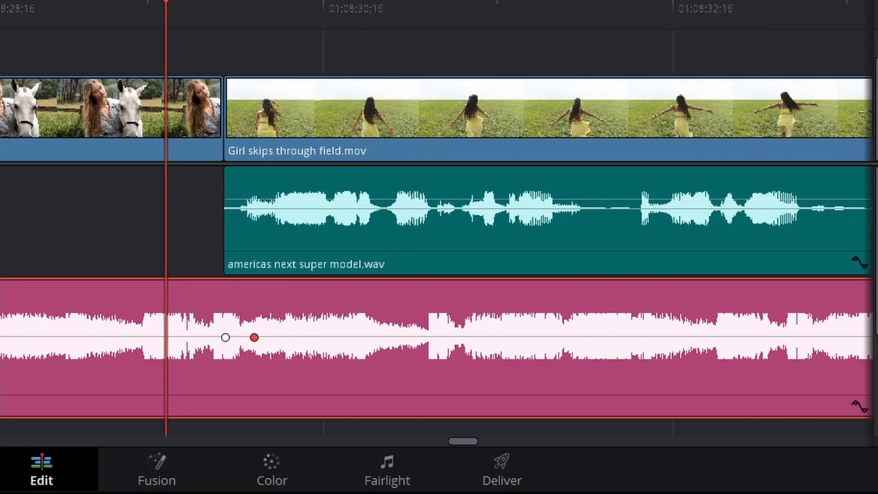
Add two closely spaced volume keyframes to Spring Future Bass.wav just before the end of americas next super model.wav
scroll(403, 78, "right", 10)
left_click(486, 8)
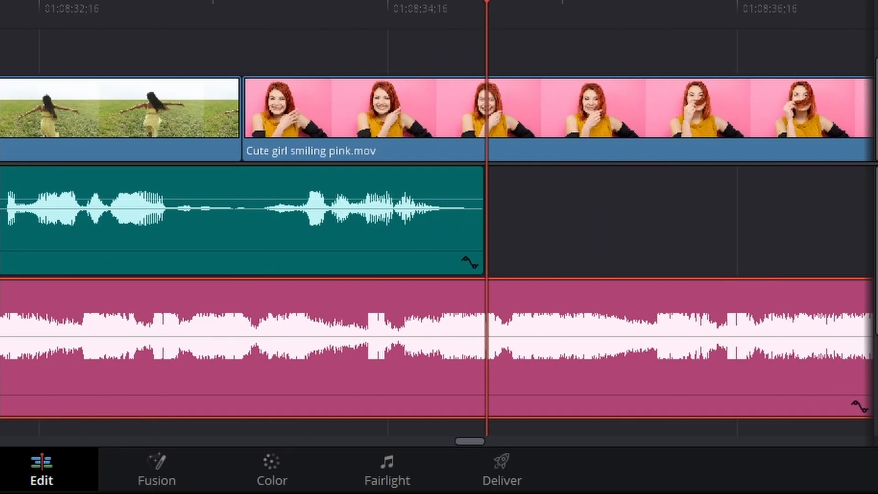
scroll(288, 389, "right", 8)
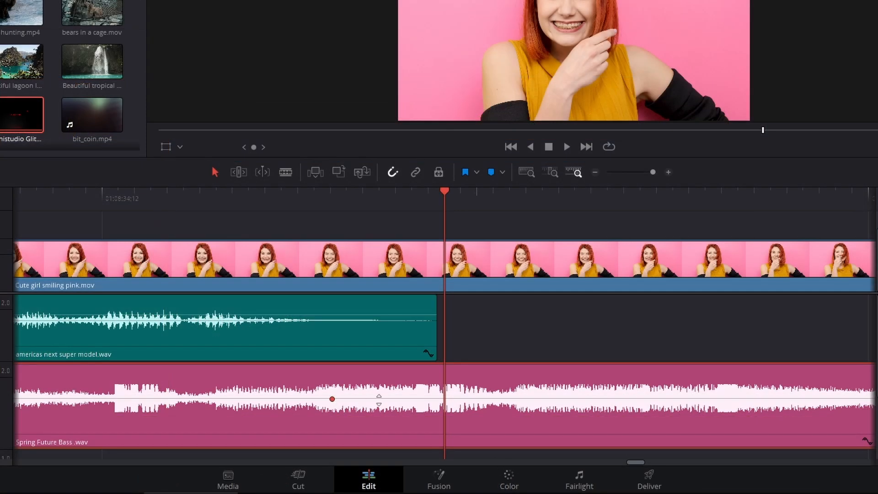
left_click_drag(652, 172, 643, 172)
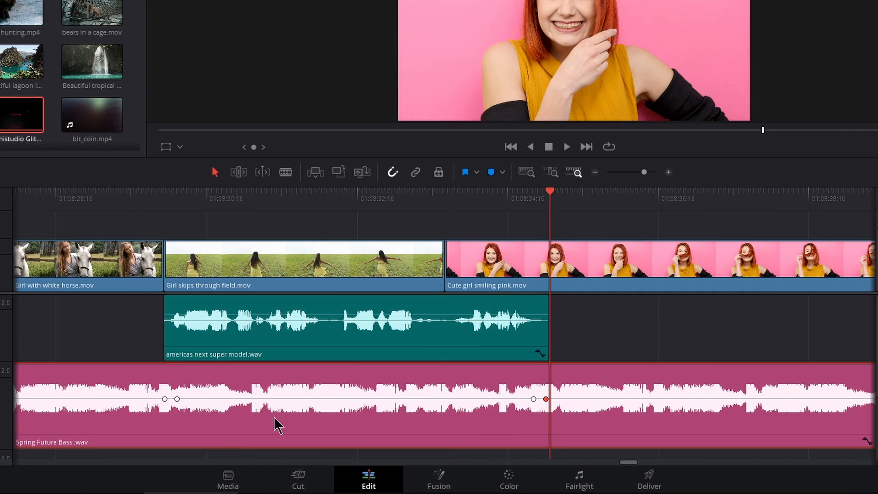
Lower the Spring Future Bass.wav volume between the two inner keyframes under americas next super model.wav and preview the dip
left_click_drag(433, 194, 422, 200)
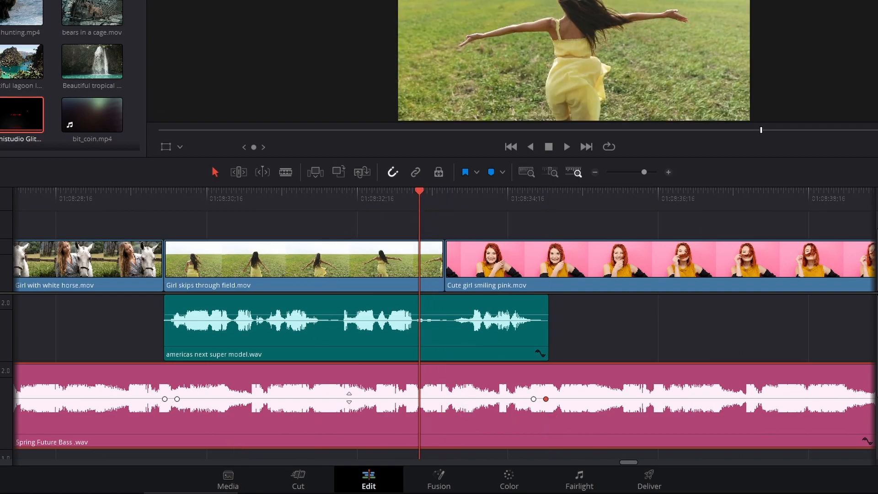
left_click_drag(347, 398, 345, 407)
scroll(345, 408, "left", 3)
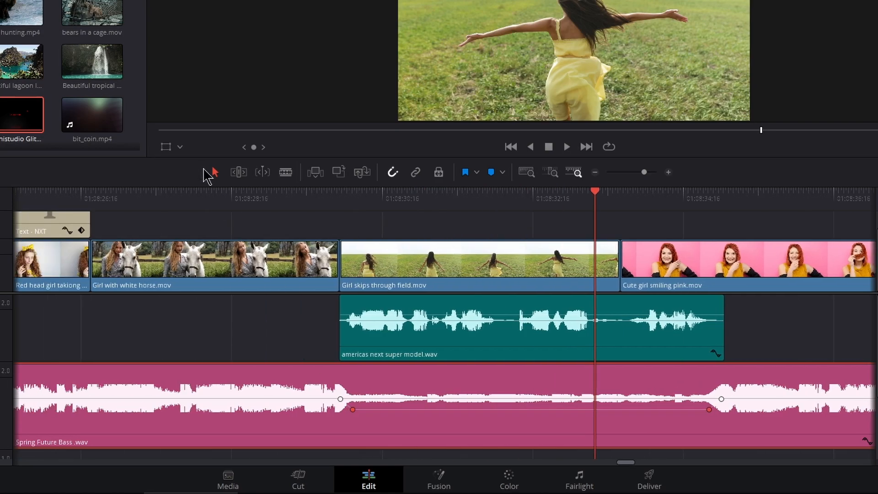
left_click(282, 201)
key("space")
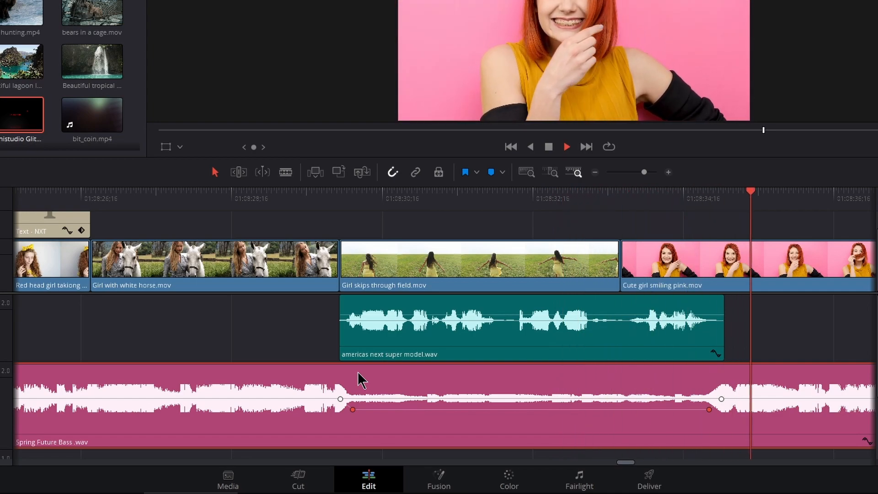
key("space")
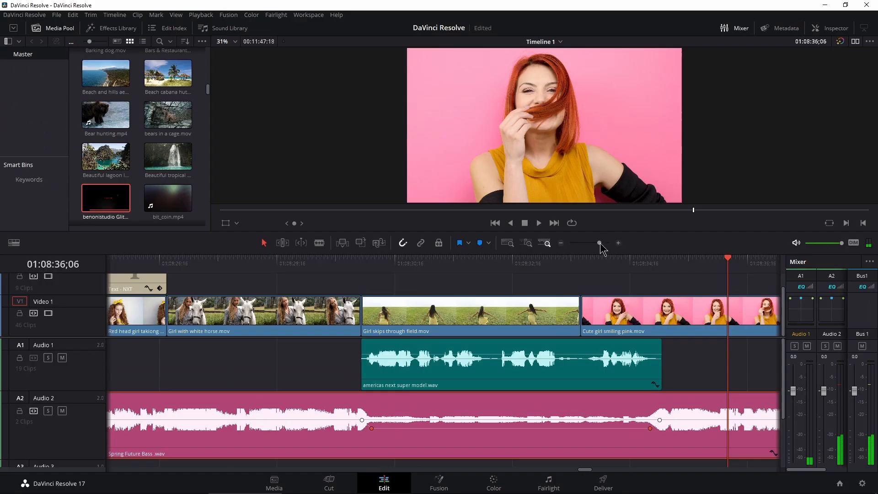
Move the dip's last lowered keyframe back to the start of Cute girl smiling pink.mov for a slower fade-up, and preview it
left_click_drag(645, 177, 650, 180)
scroll(563, 361, "left", 3)
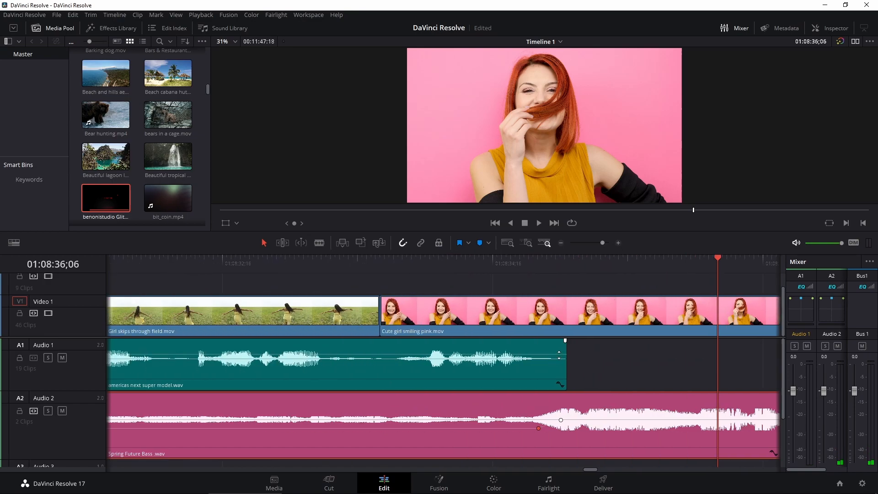
left_click_drag(539, 428, 381, 429)
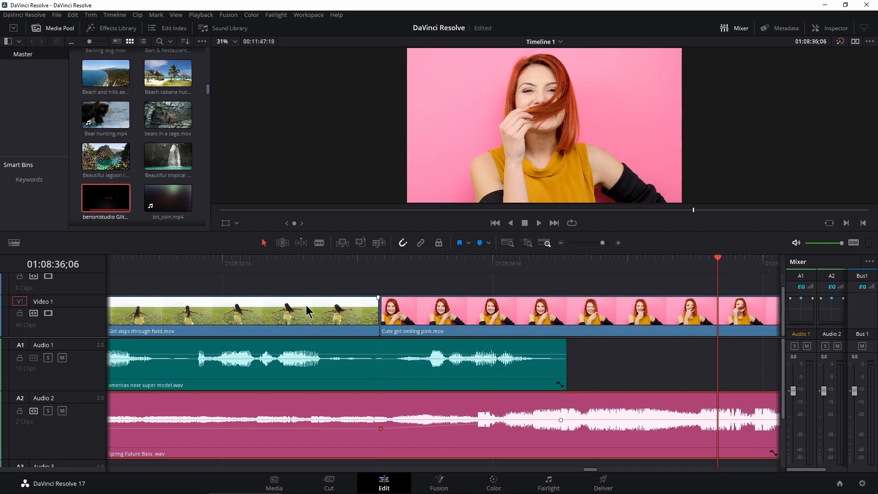
left_click(238, 265)
key("space")
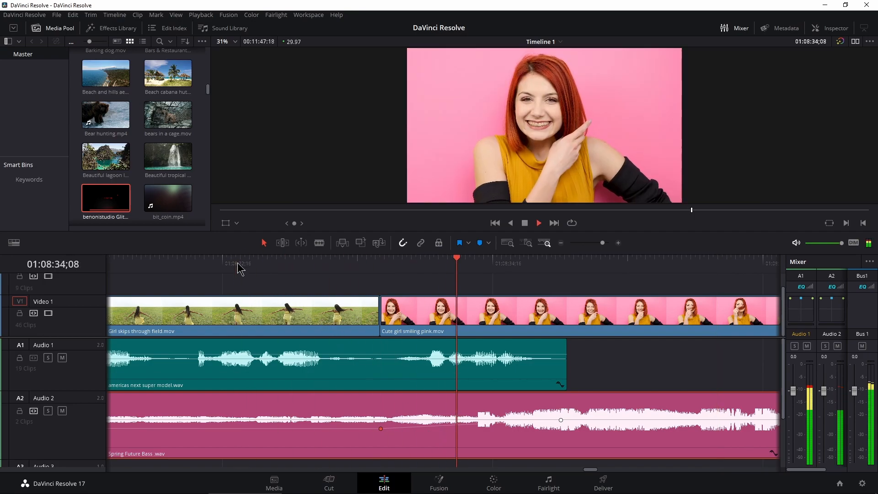
Dip the Spring Future Bass.wav volume under all new episodes.wav using a keyframe pair at each end, and preview it
left_click_drag(602, 243, 597, 243)
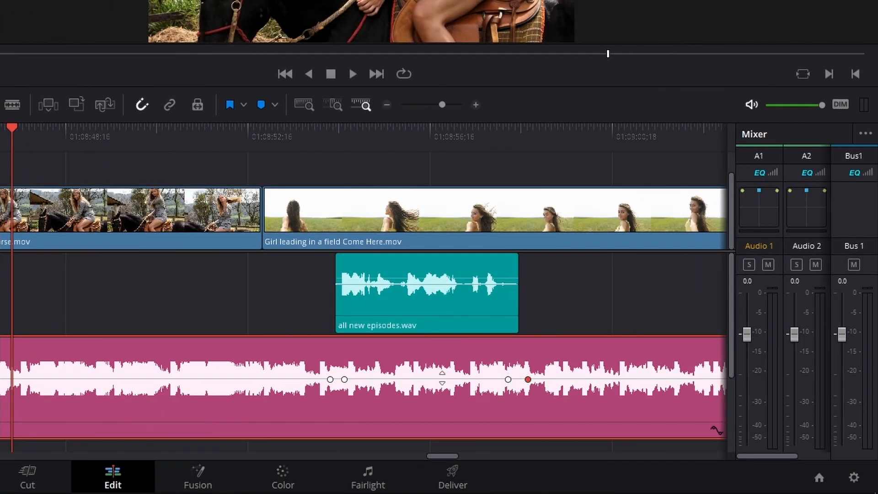
left_click_drag(434, 378, 435, 392)
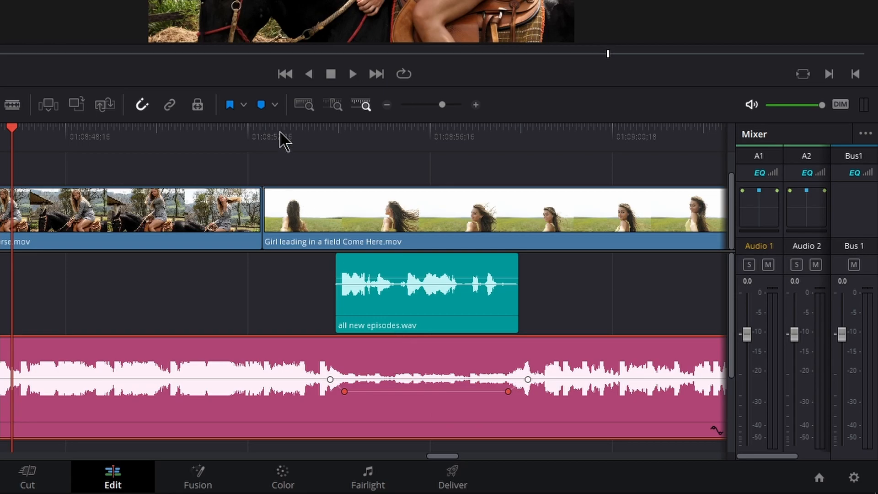
left_click(246, 138)
key("space")
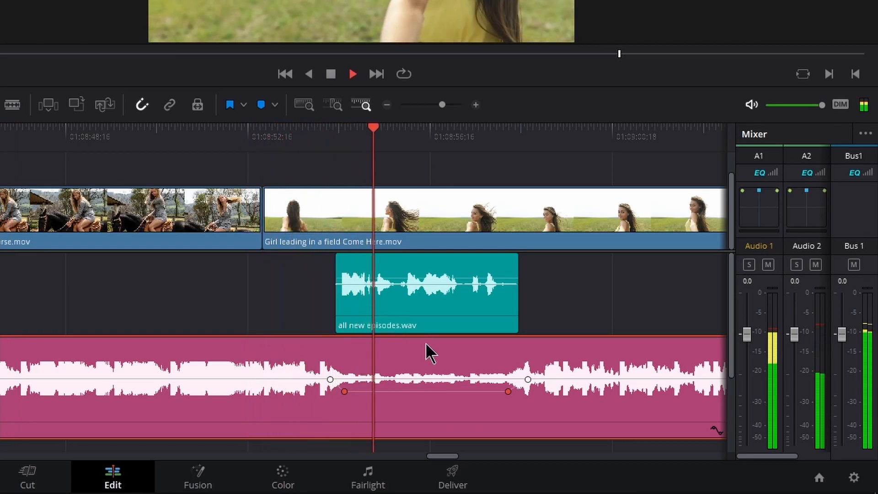
key("space")
Raise the dipped Spring Future Bass.wav section under all new episodes.wav slightly and play it back
left_click_drag(428, 392, 427, 385)
left_click(358, 164)
key("space")
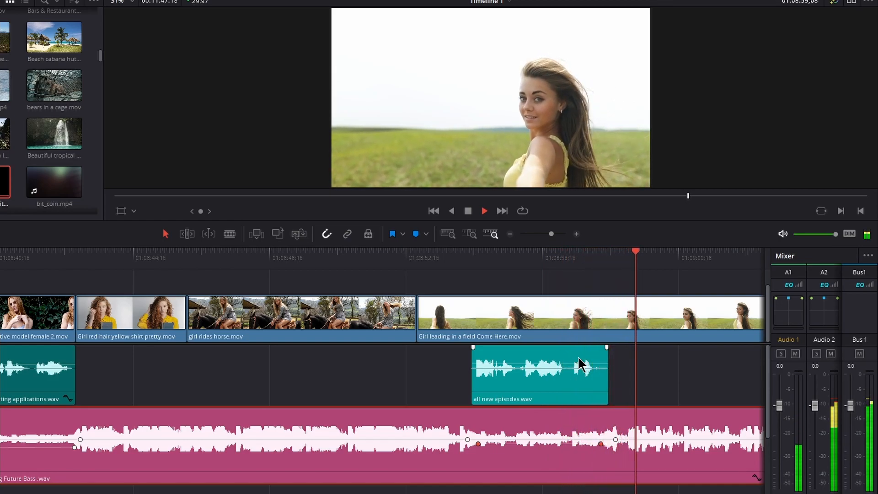
key("space")
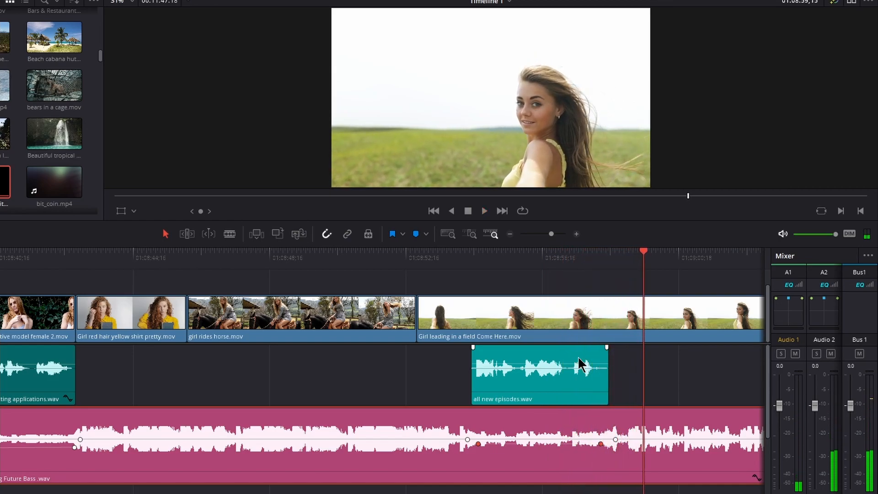
Select the Rebel Spirit cinematic.wav clip on Audio 2 and preview it around adding keyframe to audio end.wav and benonistudio Glitch.mov
scroll(463, 382, "right", 5)
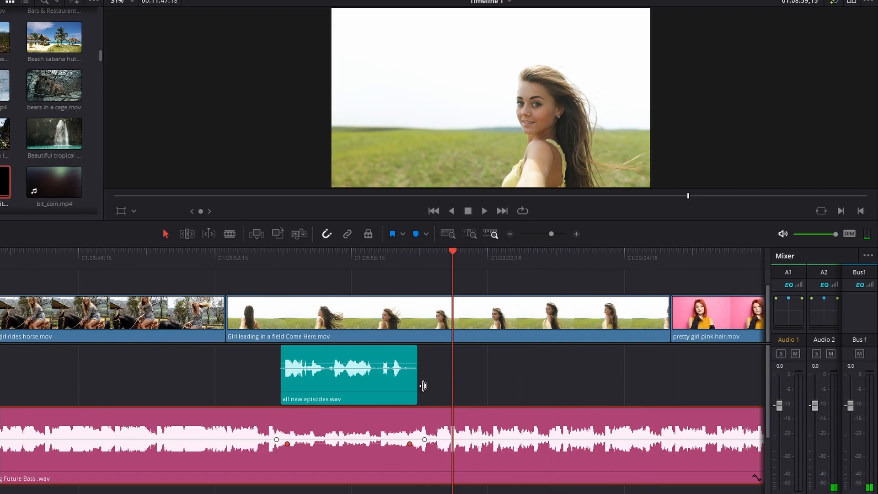
scroll(423, 386, "right", 5)
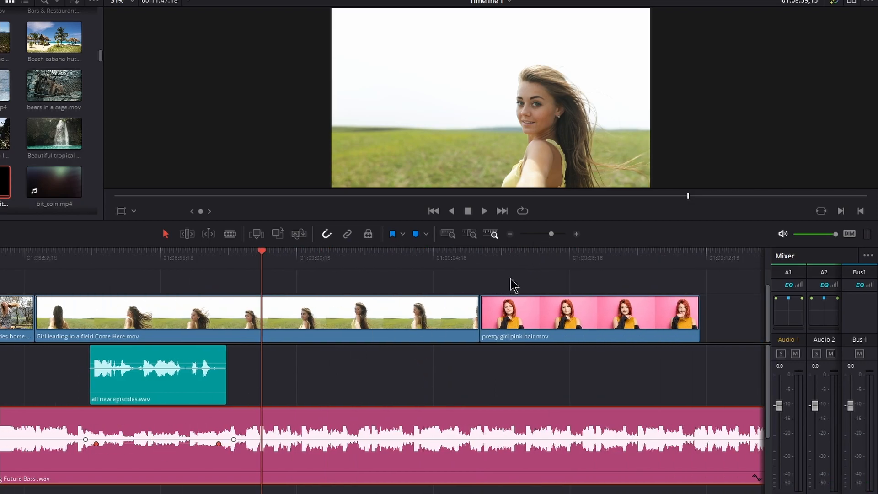
left_click_drag(554, 236, 542, 235)
scroll(490, 300, "right", 10)
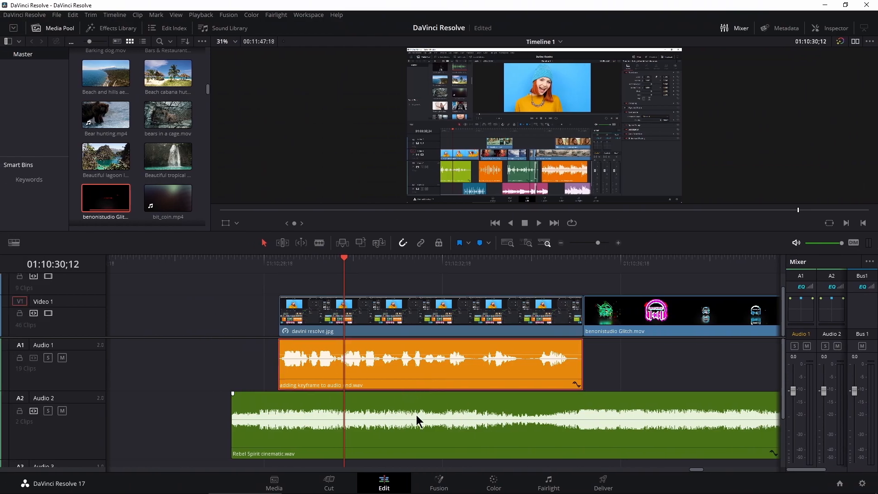
left_click(453, 433)
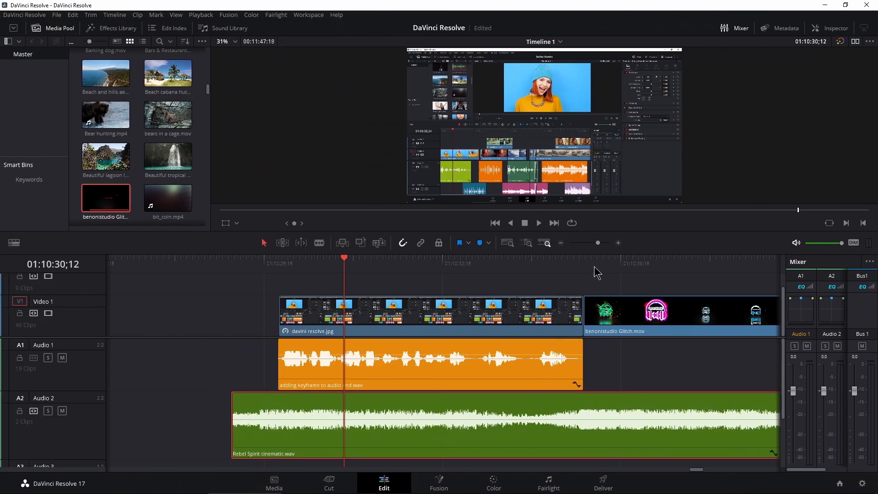
left_click(557, 259)
left_click_drag(586, 262, 609, 265)
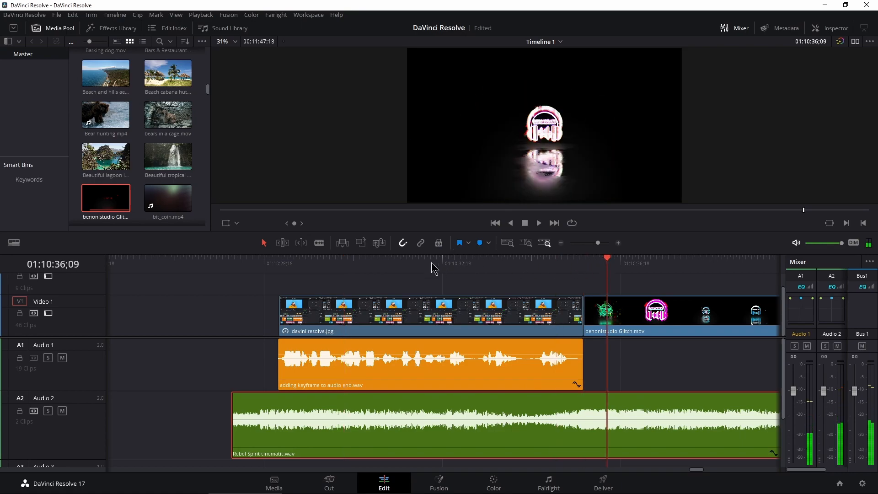
left_click(399, 262)
key("space")
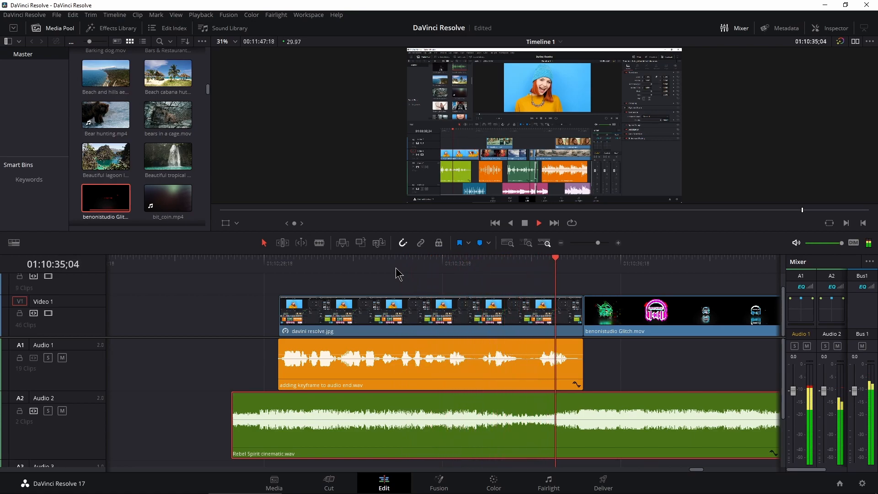
Stop playback and lower the whole Rebel Spirit cinematic.wav clip's volume to about -18.79 dB
key("space")
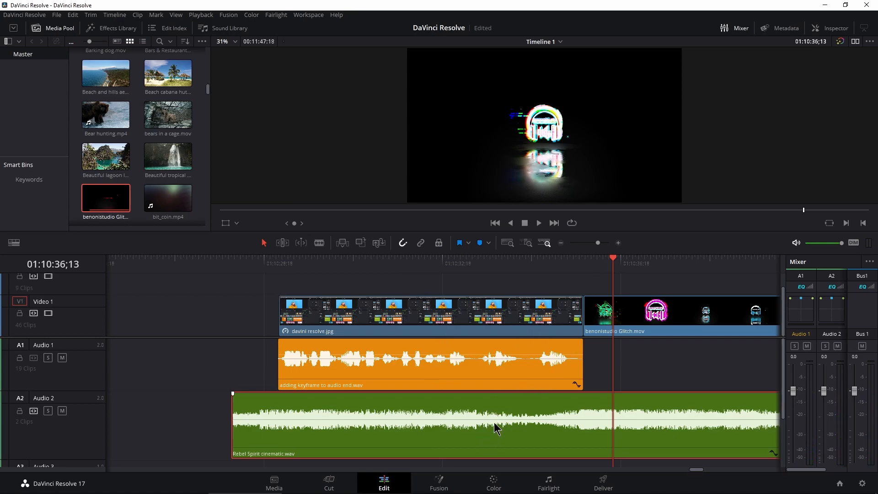
left_click_drag(495, 419, 495, 429)
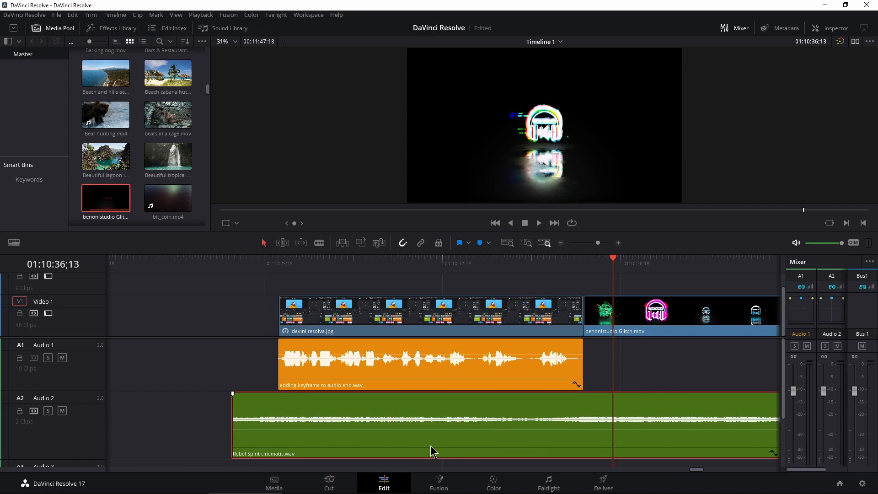
left_click(845, 30)
left_click_drag(825, 91, 830, 90)
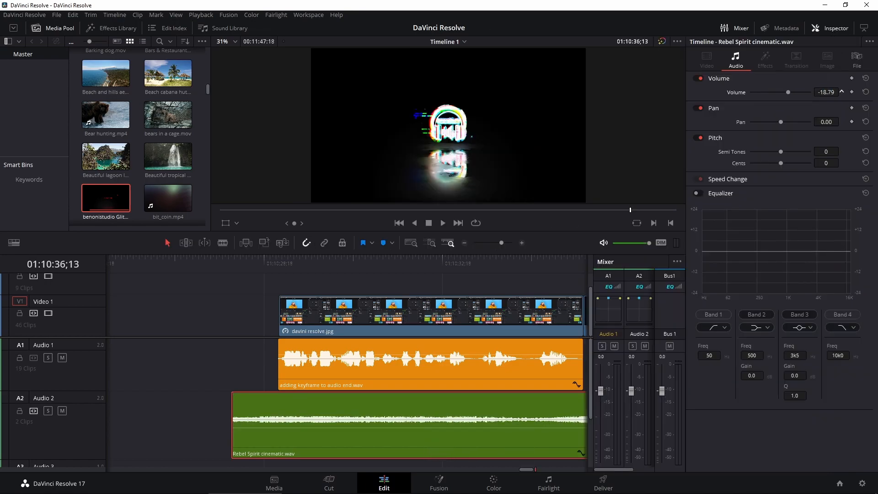
left_click(828, 30)
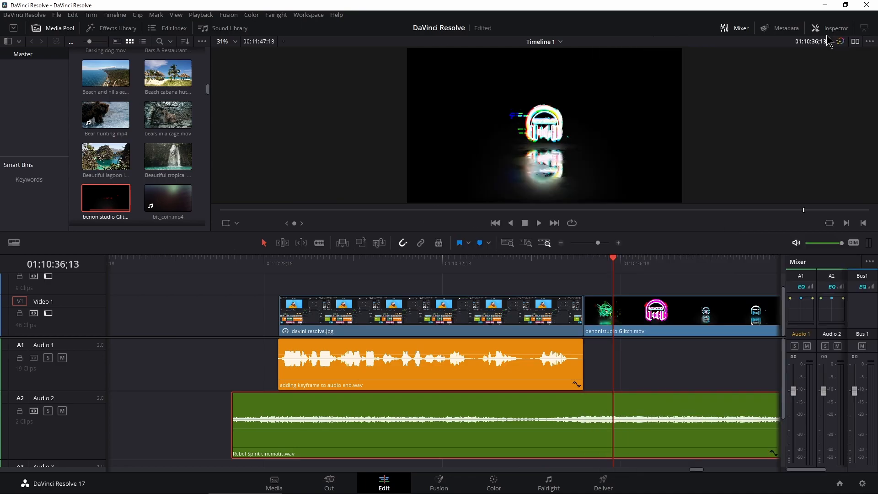
Play back the lowered music under adding keyframe to audio end.wav and into the start of benonistudio Glitch.mov
left_click(305, 280)
key("space")
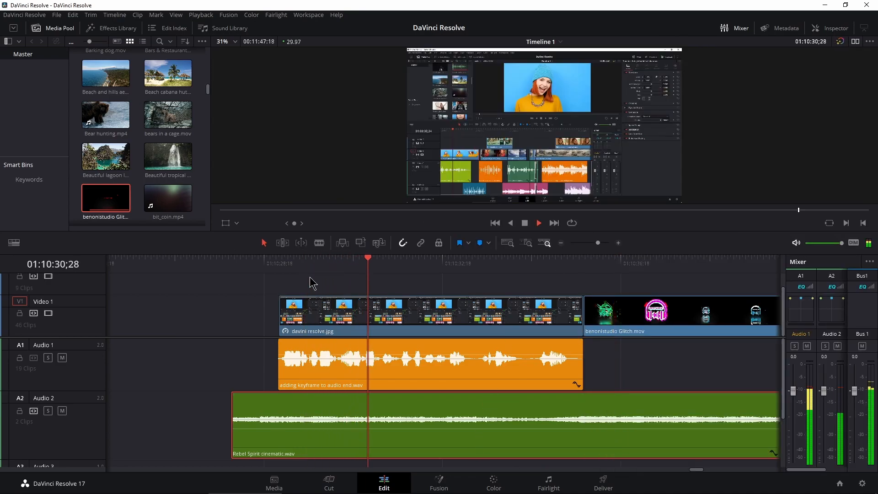
key("space")
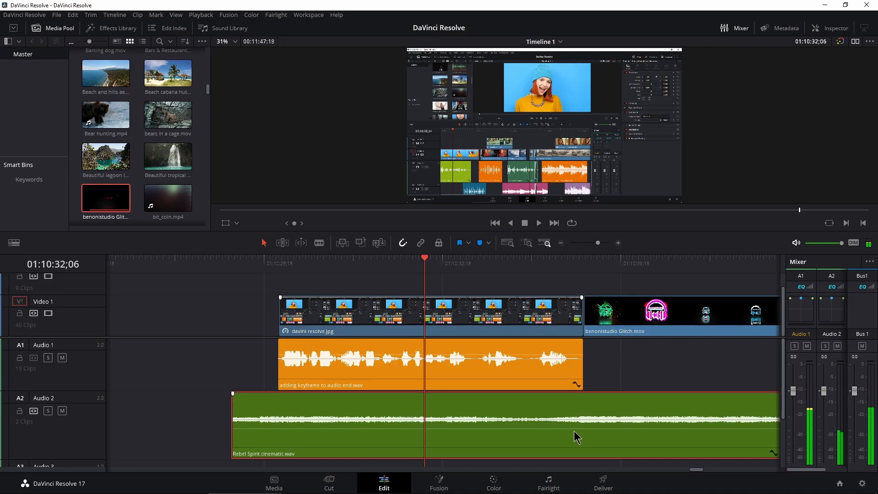
key("space")
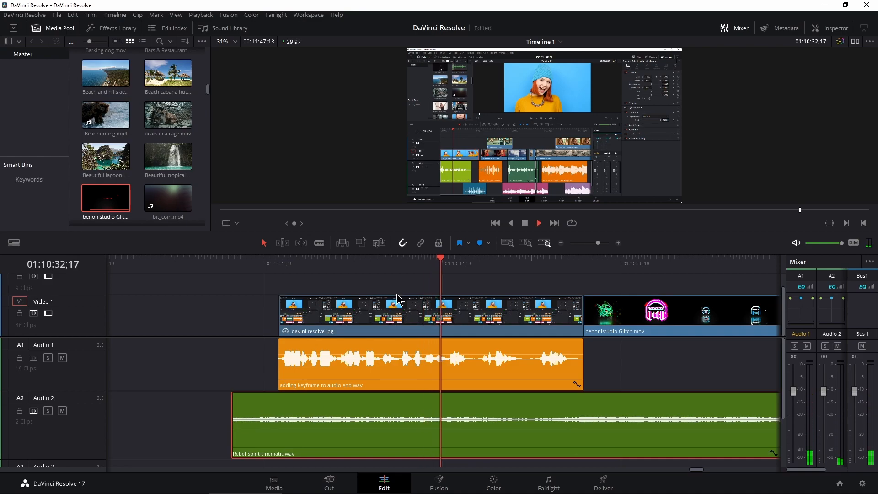
left_click_drag(598, 242, 601, 243)
scroll(371, 331, "right", 3)
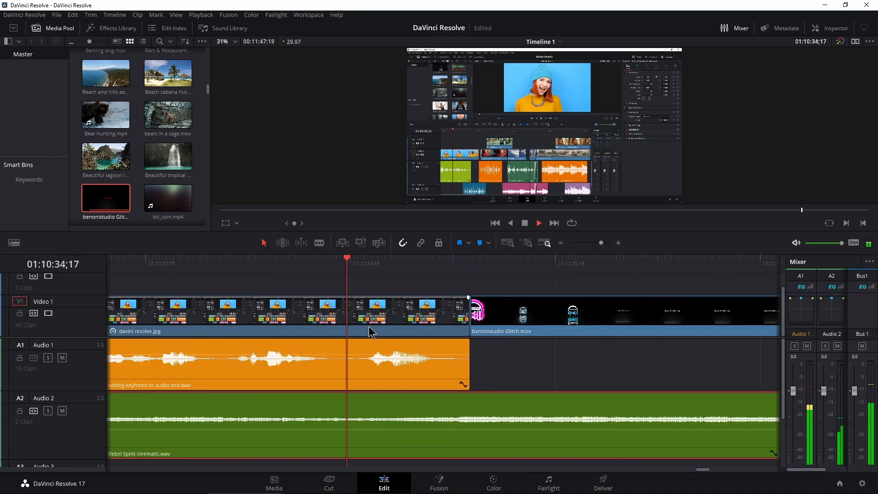
scroll(371, 331, "right", 2)
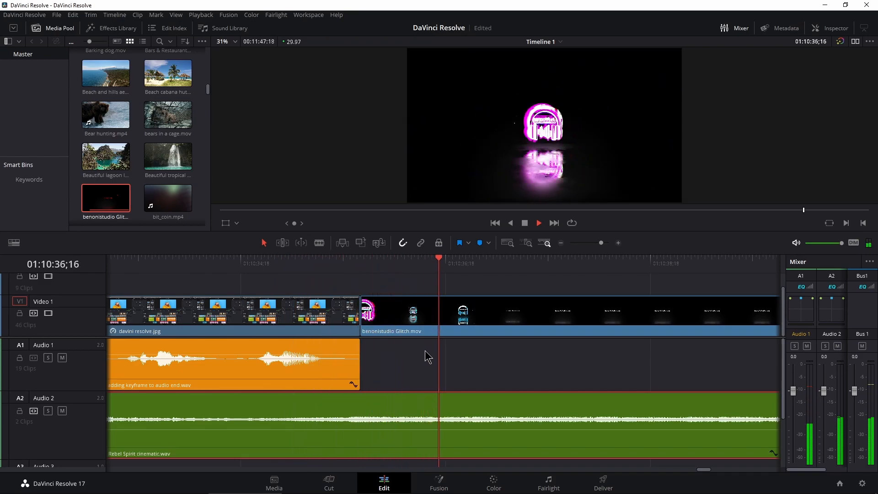
key("space")
Replay the last part of adding keyframe to audio end.wav to find where the music's fade-up should start
scroll(426, 357, "left", 4)
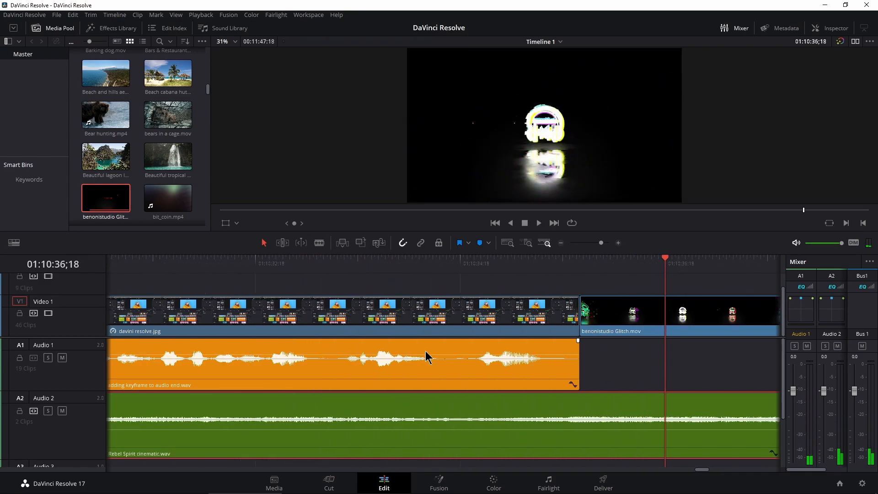
left_click(215, 274)
key("space")
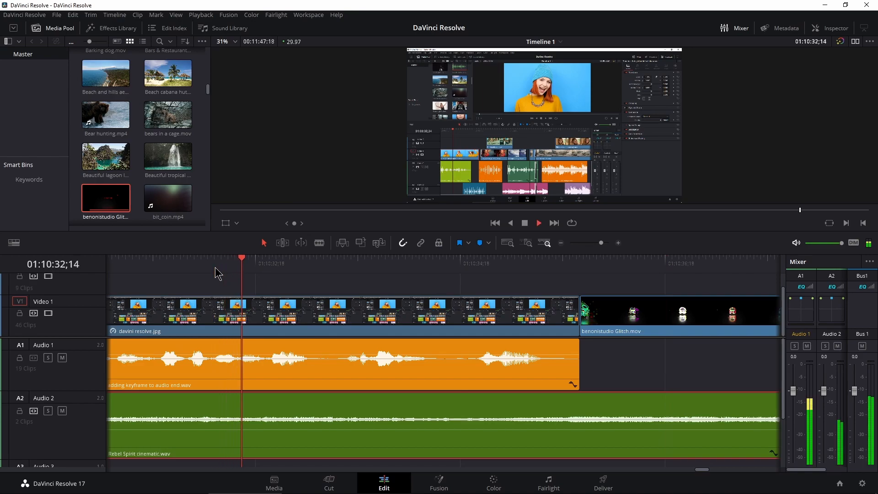
key("space")
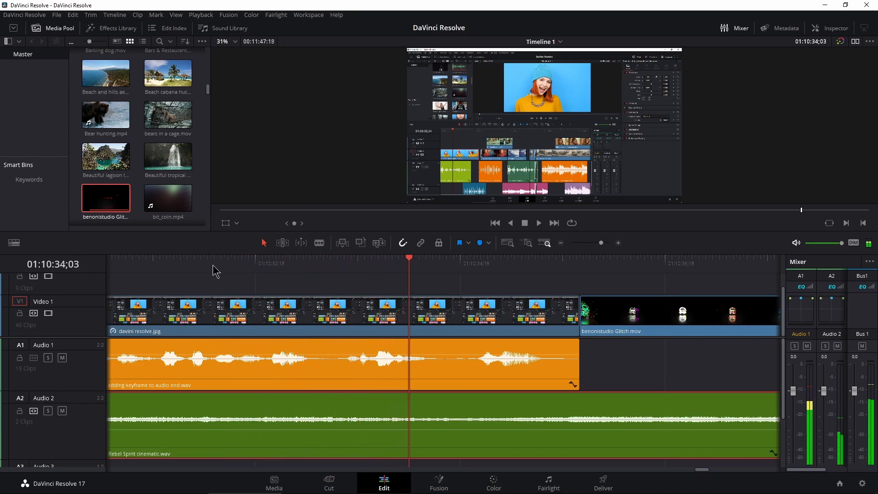
left_click(231, 272)
key("space")
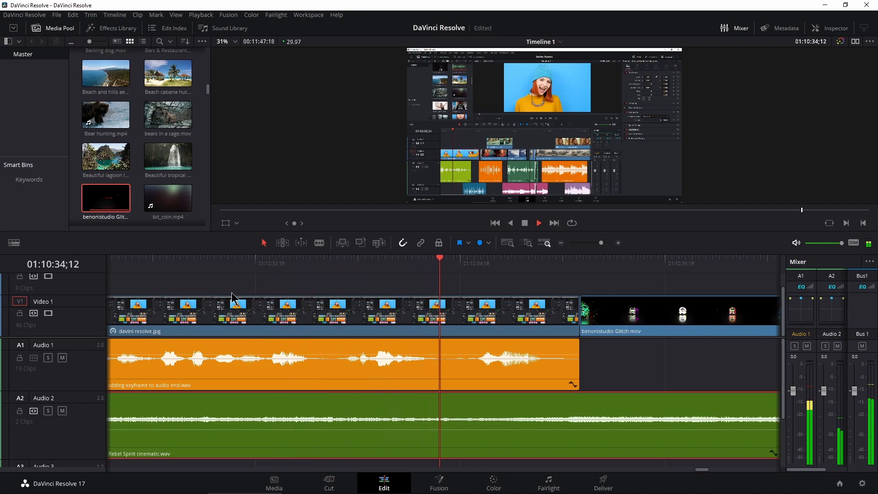
key("space")
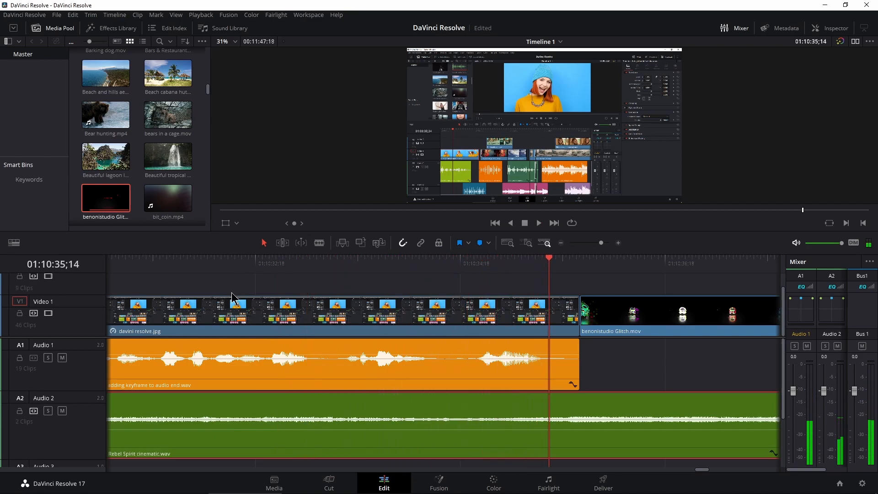
left_click(208, 271)
key("space")
key("space")
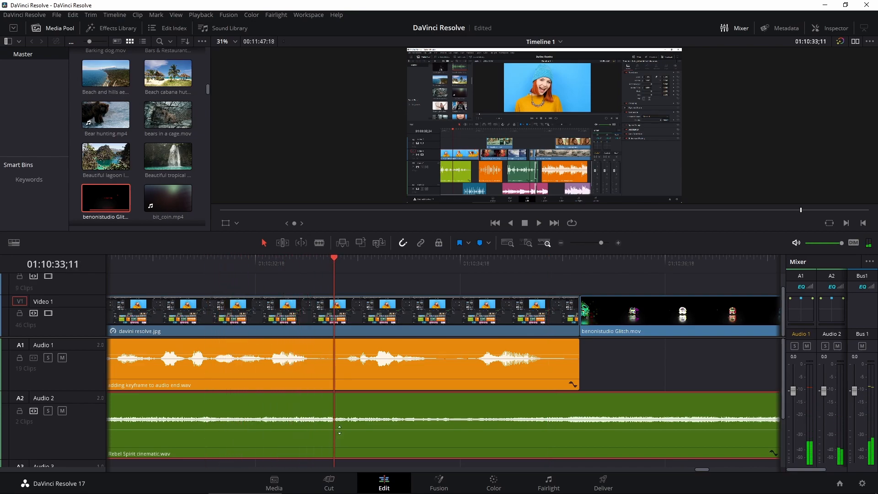
Fade Rebel Spirit cinematic.wav up to about -10 dB near the voice-over's end using two volume keyframes, and preview it
left_click(338, 430, "alt")
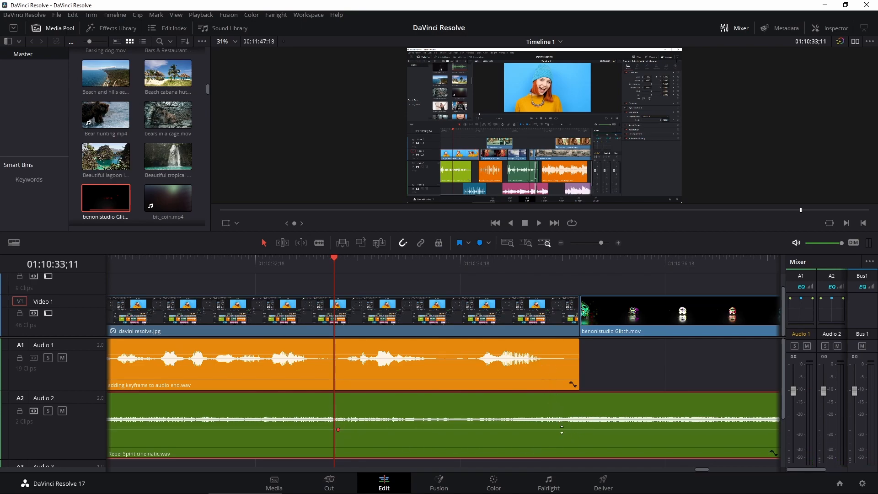
left_click(561, 429, "alt")
left_click_drag(564, 430, 563, 421)
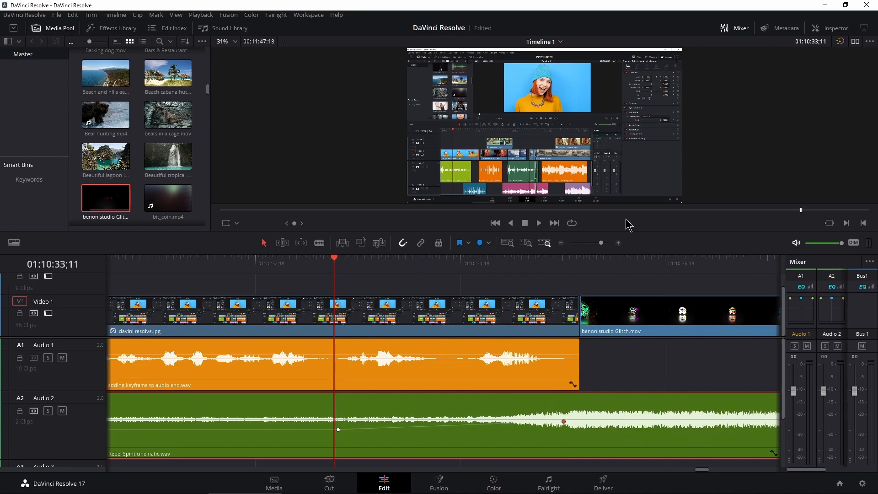
left_click_drag(601, 242, 599, 243)
left_click(347, 266)
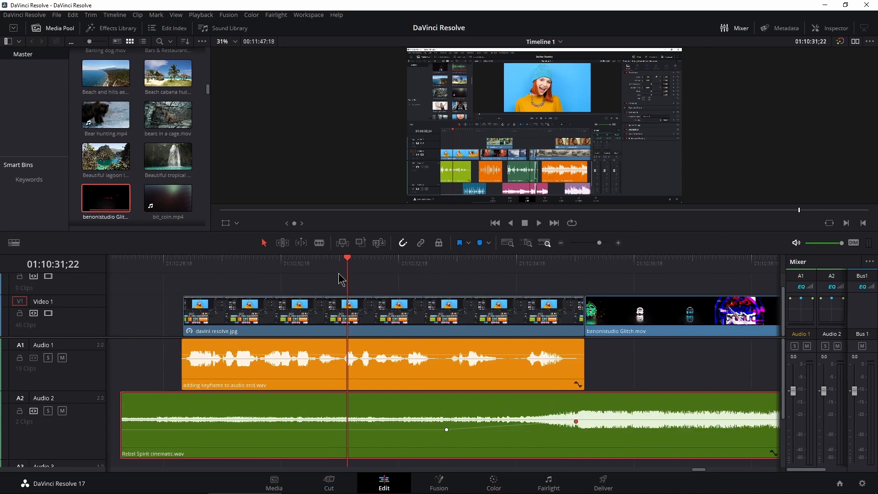
key("space")
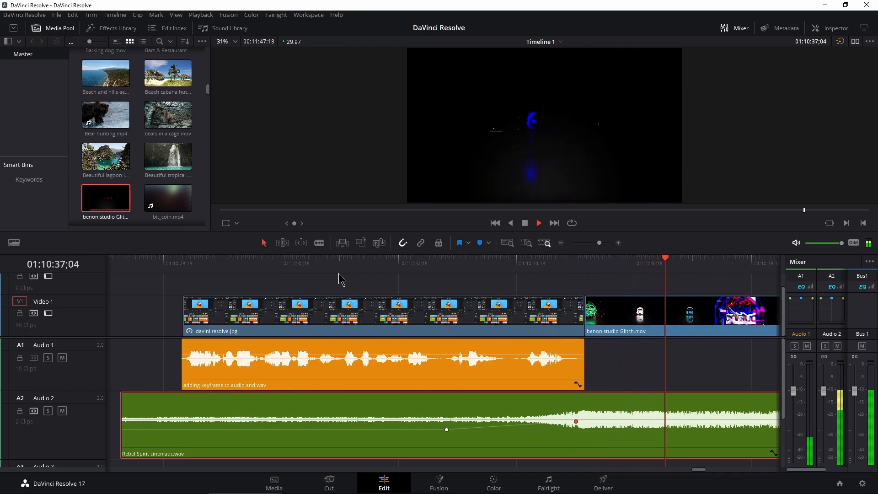
left_click(467, 364)
key("space")
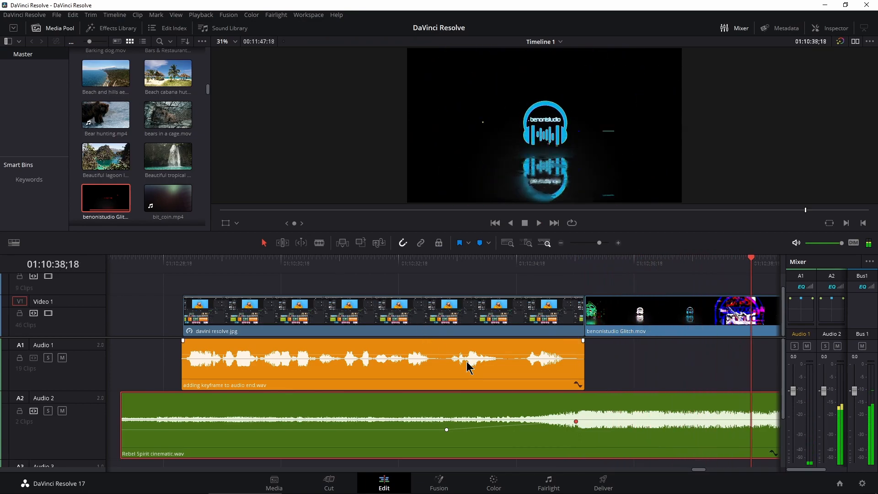
Add a volume keyframe to Rebel Spirit cinematic.wav at 01:10:38;18 and lower the volume to -27.75 dB at 01:10:40;16
left_click_drag(599, 243, 596, 243)
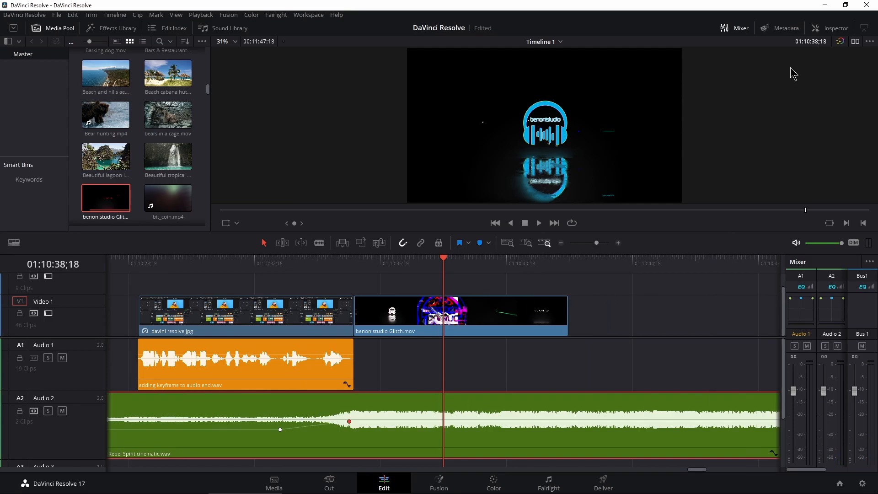
left_click(831, 31)
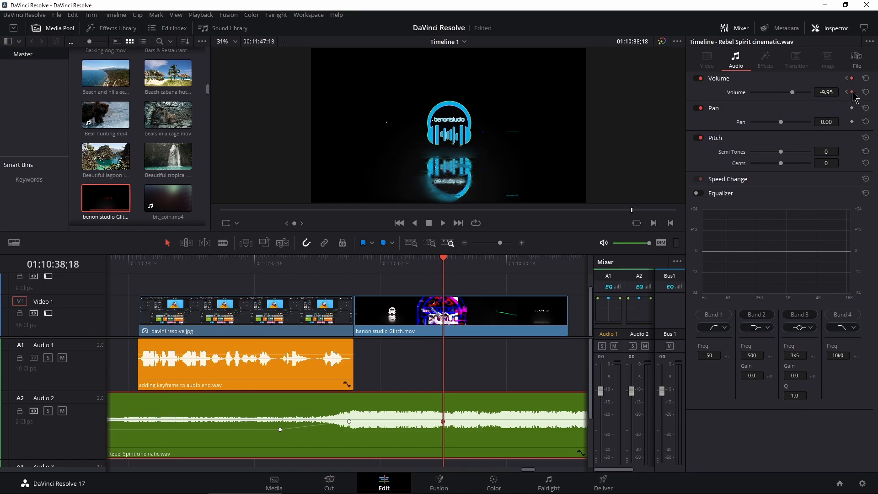
left_click_drag(446, 271, 504, 274)
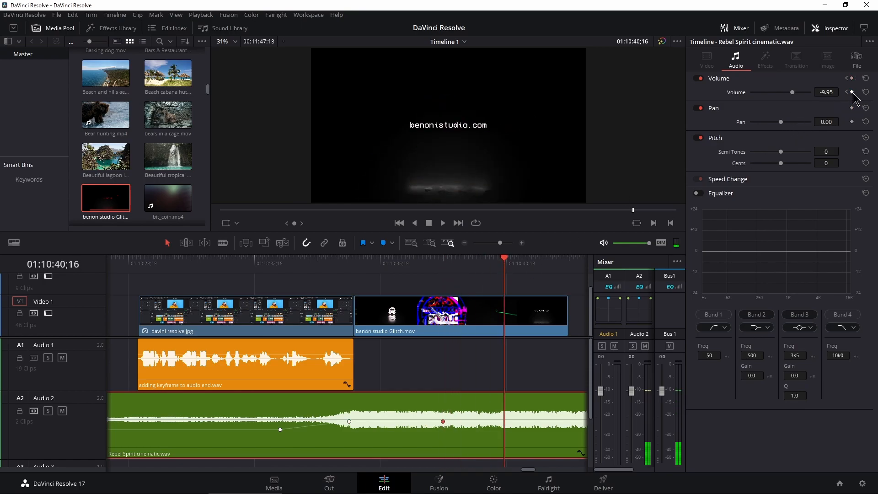
left_click_drag(830, 92, 797, 92)
Raise the Rebel Spirit cinematic.wav volume at 01:10:42;17 and lower it to -24.95 dB at 01:10:44;08, keyframing both changes
scroll(424, 337, "right", 5)
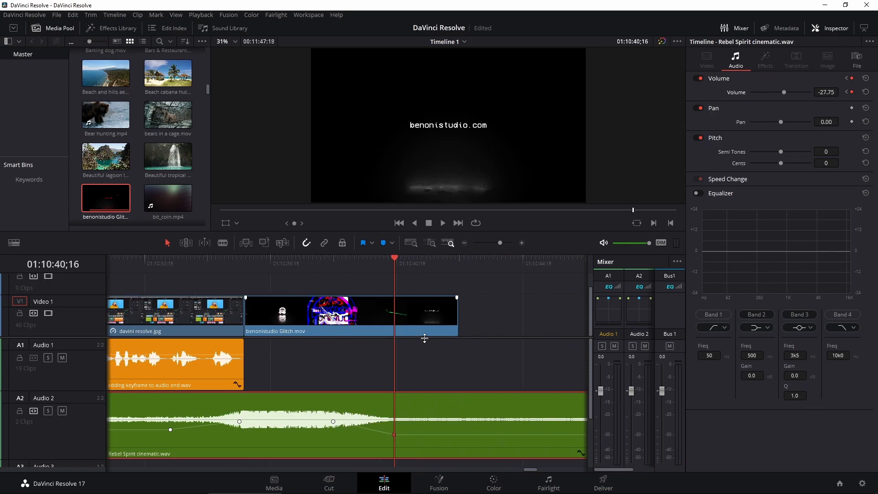
left_click(431, 263)
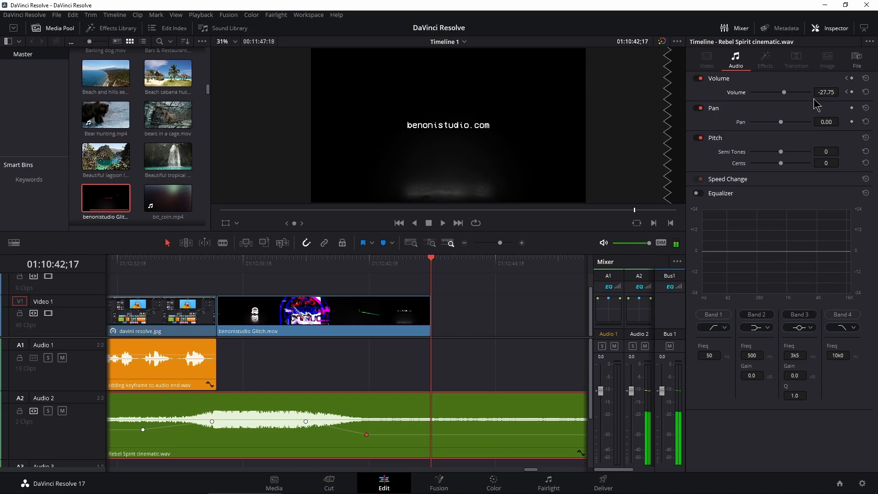
left_click_drag(821, 91, 694, 227)
left_click(484, 258)
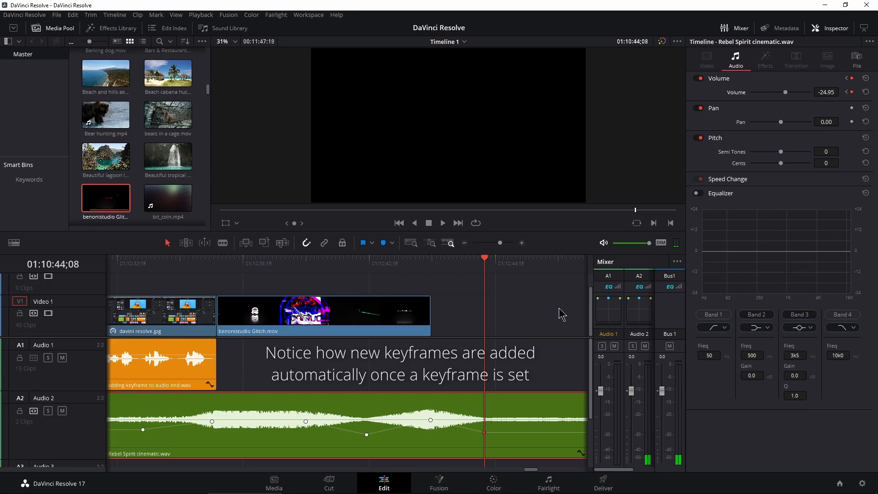
left_click(830, 28)
On the Fairlight page, try adjusting and deleting a volume keyframe on Rebel Spirit cinematic.wav, and return to the Edit page
left_click(339, 264)
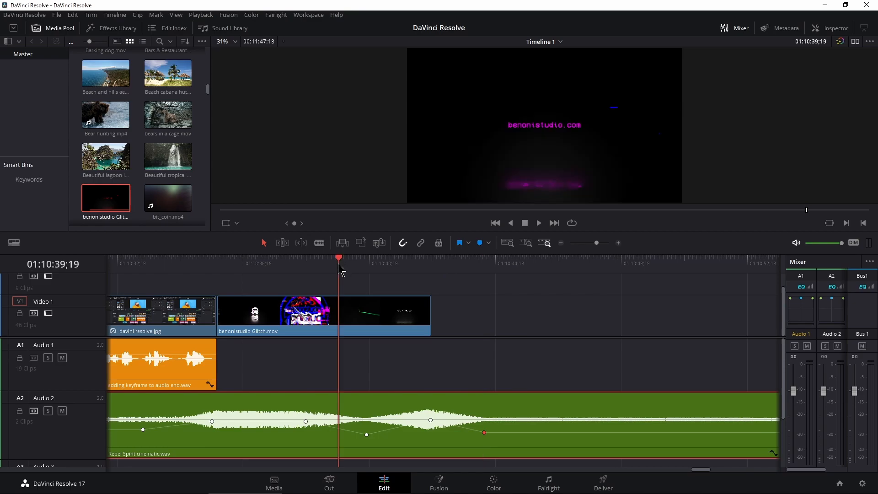
left_click(547, 486)
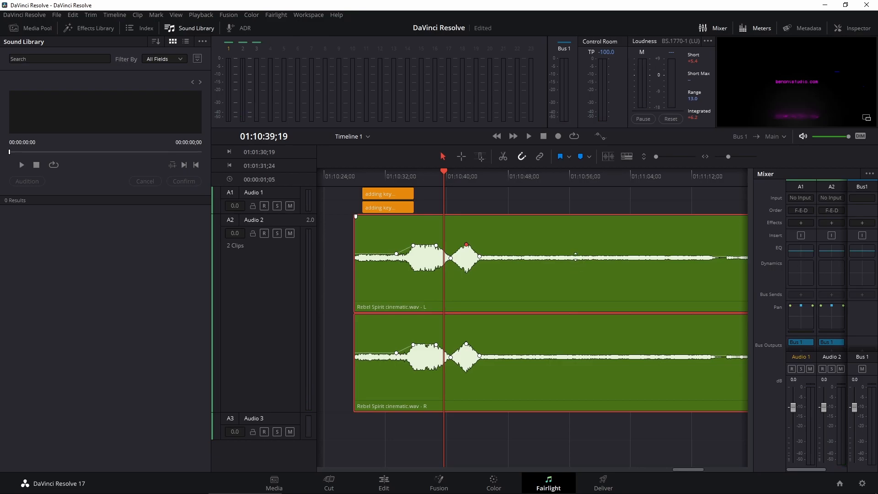
left_click_drag(576, 257, 574, 265)
key("Delete")
left_click(384, 483)
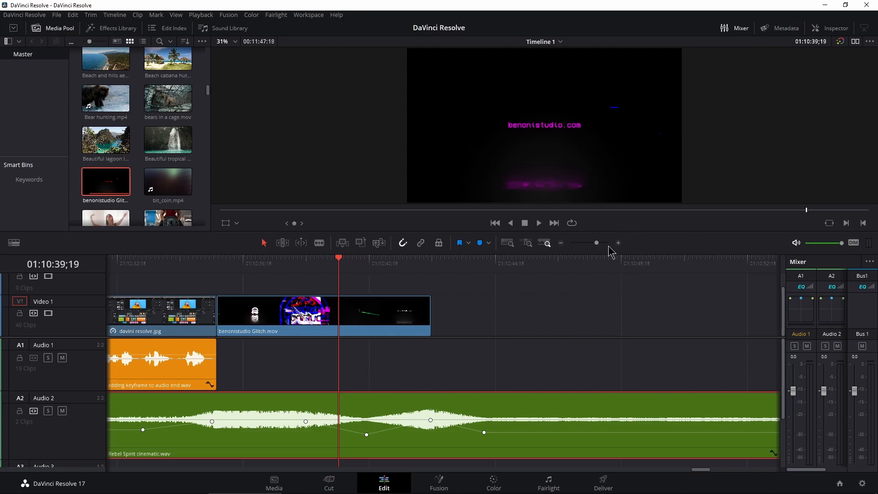
Reset the Rebel Spirit cinematic.wav clip's volume to its default, clearing all its volume keyframes
left_click_drag(602, 249, 594, 246)
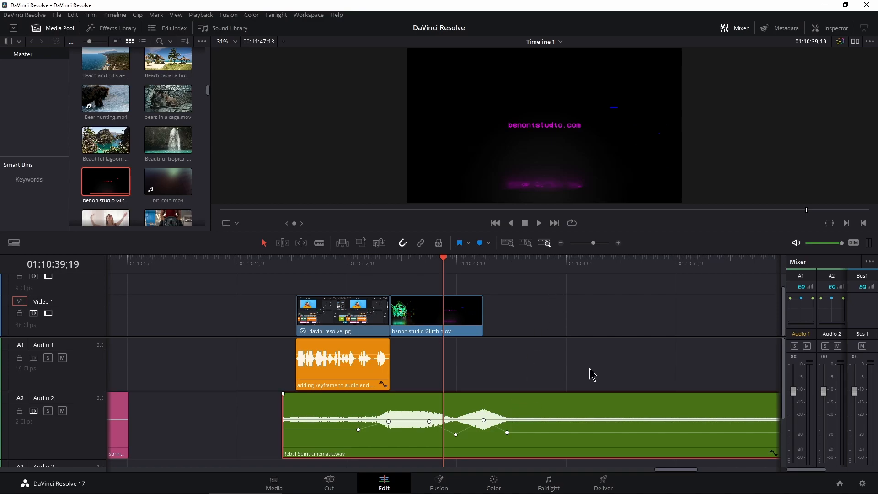
left_click(836, 28)
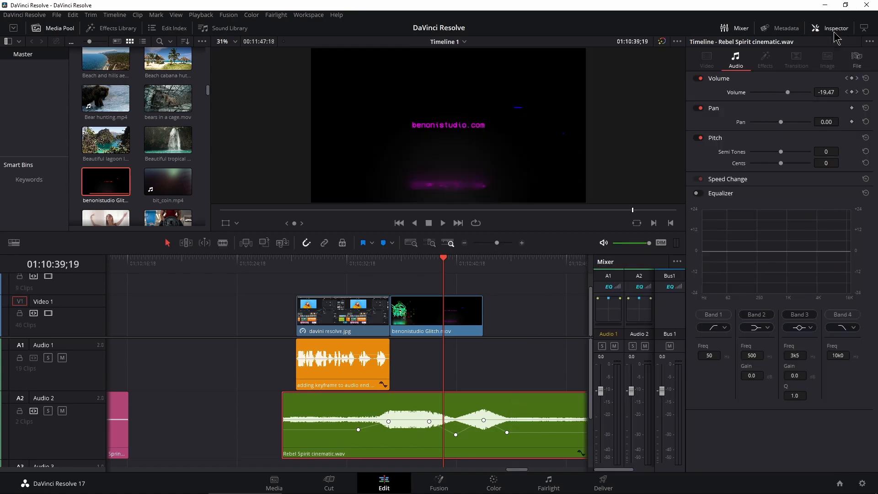
left_click(865, 79)
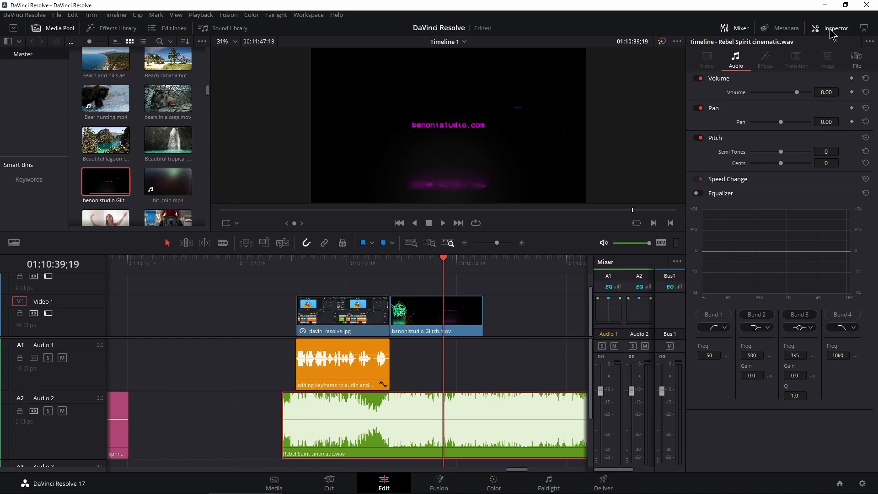
left_click(832, 29)
left_click(596, 243)
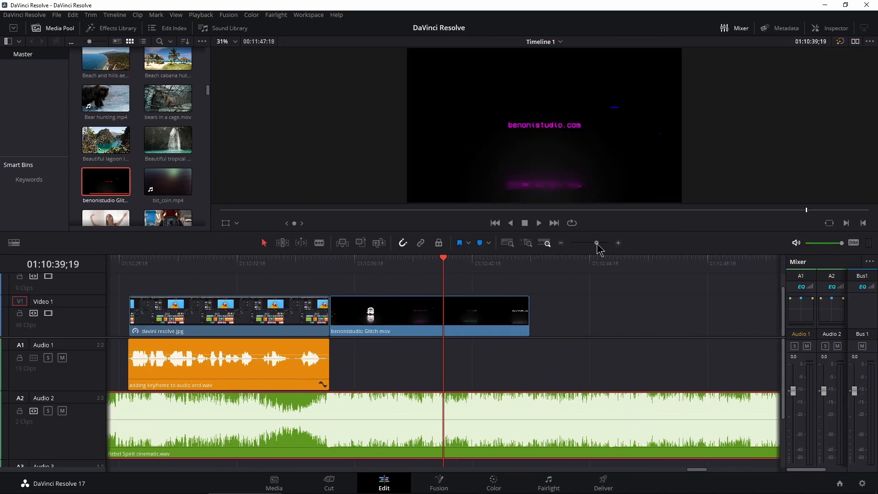
Lower the whole Rebel Spirit cinematic.wav clip's volume to about -18 dB and play back the end of the voice-over
left_click_drag(386, 417, 386, 430)
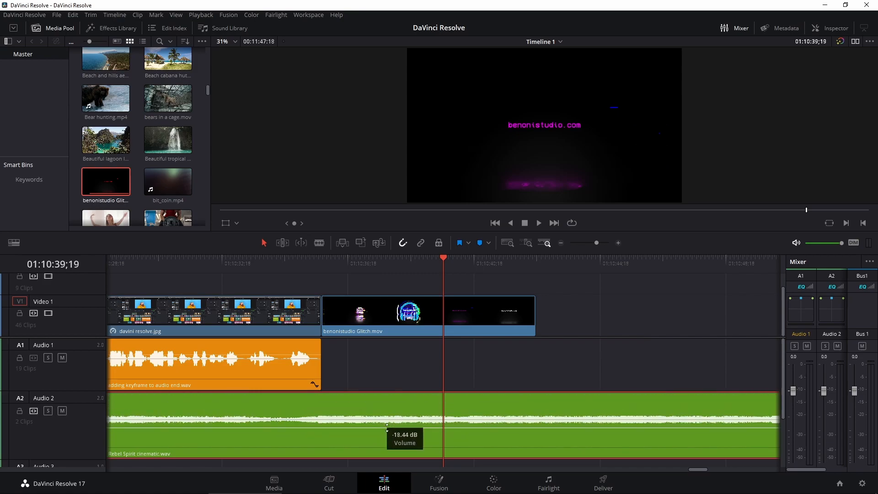
scroll(389, 430, "left", 4)
left_click(330, 274)
key("space")
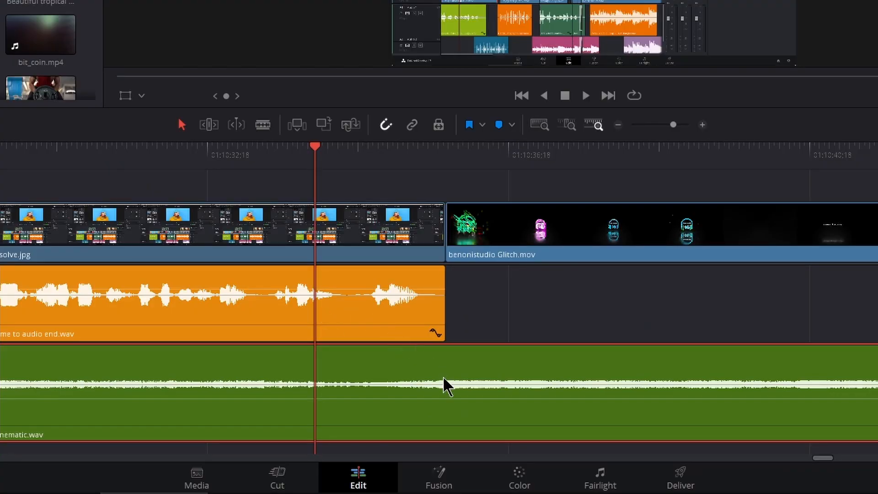
Split Rebel Spirit cinematic.wav at the end of the voice-over and raise the volume of the part after the cut
key("b")
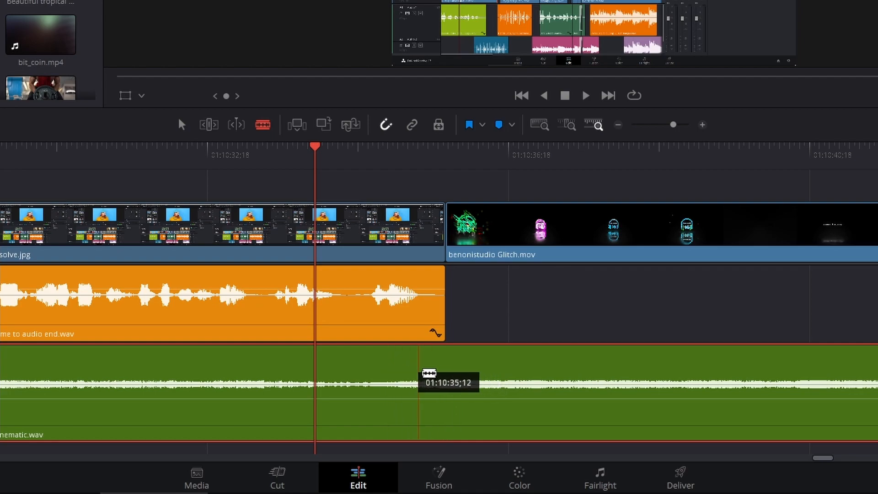
left_click(444, 376)
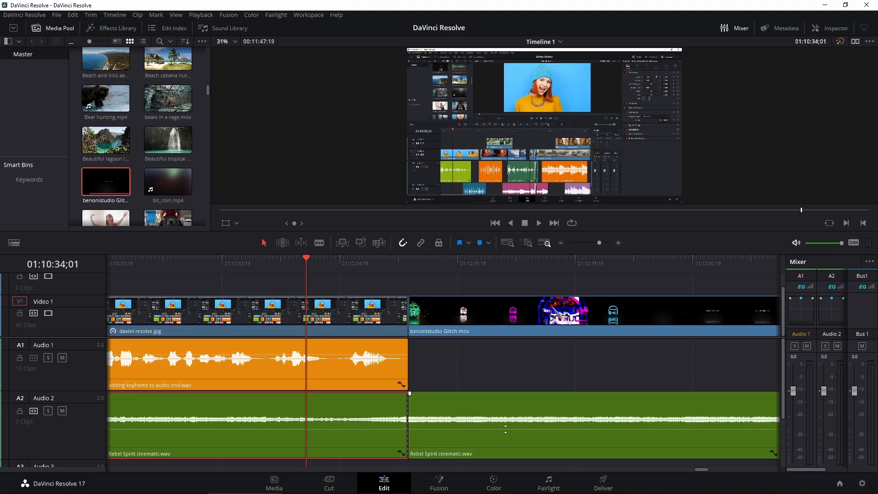
left_click_drag(506, 429, 506, 412)
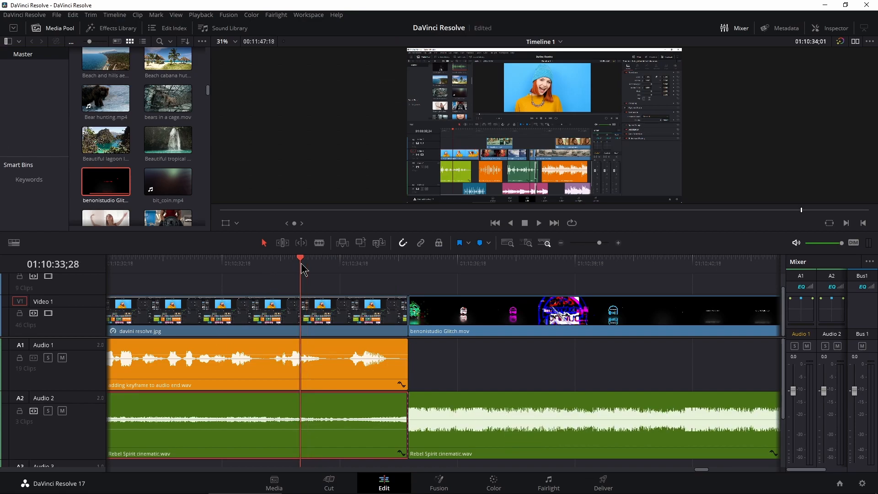
Play back from about 01:10:34;01 across the music cut to hear the abrupt level change
left_click_drag(302, 264, 306, 264)
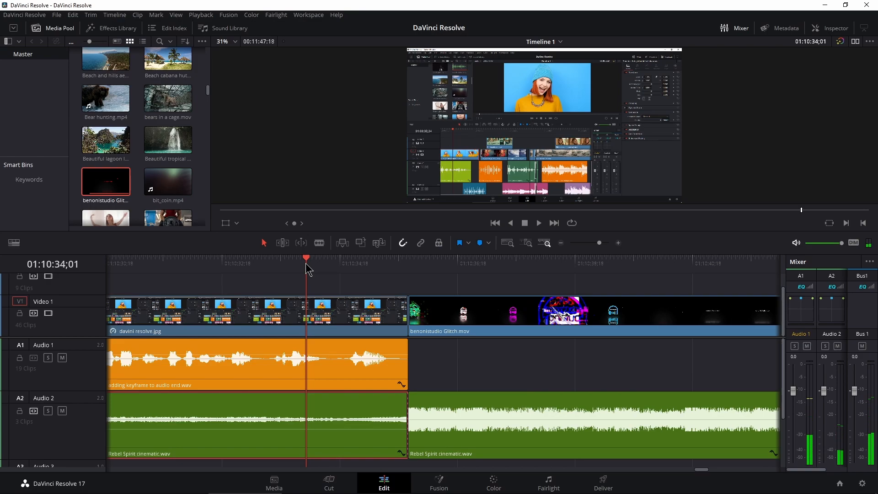
key("space")
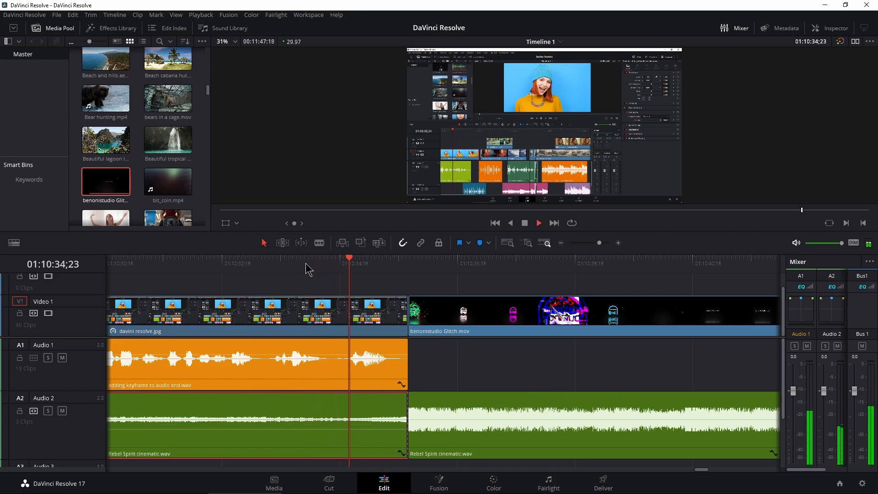
key("space")
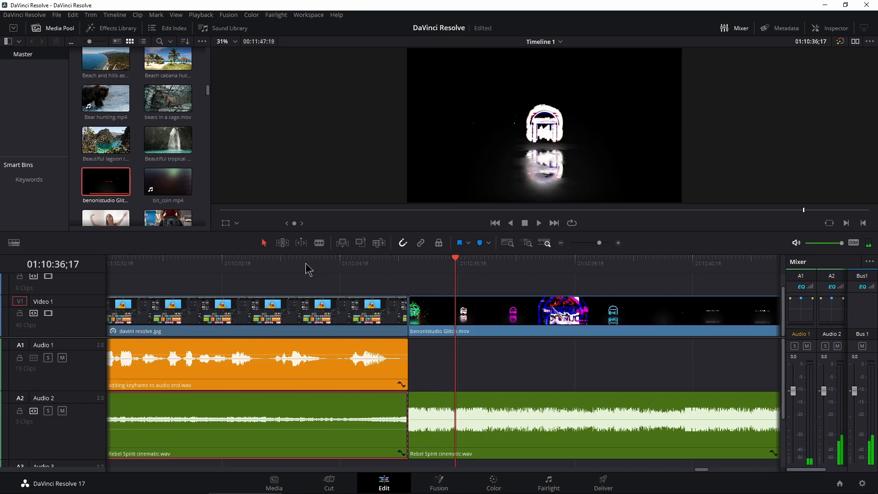
Add a Cross Fade 0 dB audio transition over the cut between the two Rebel Spirit cinematic.wav parts
left_click(120, 28)
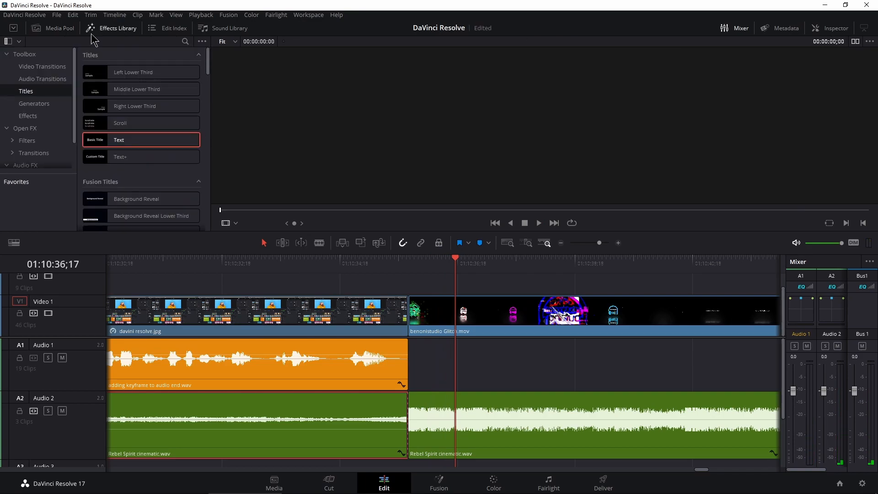
left_click(42, 79)
left_click_drag(99, 109, 410, 418)
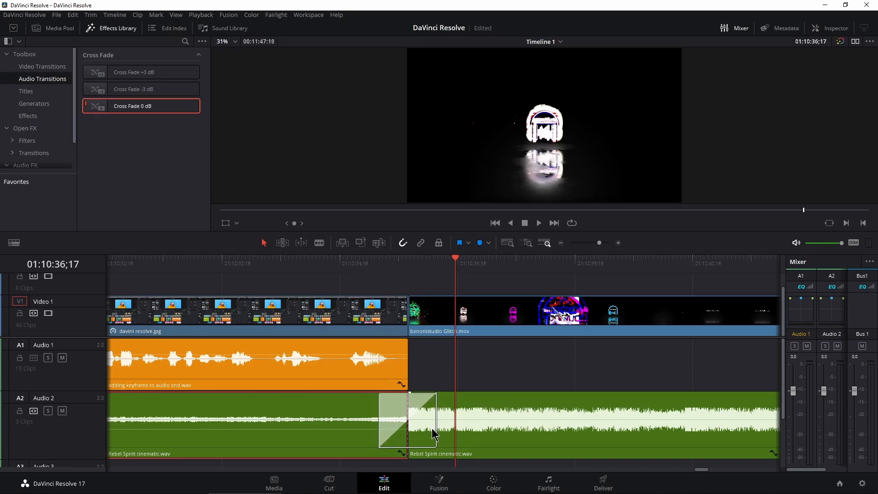
Play back the end of the voice-over and the crossfade between the two music parts
left_click(319, 266)
left_click_drag(599, 242, 602, 243)
scroll(494, 419, "right", 3)
key("space")
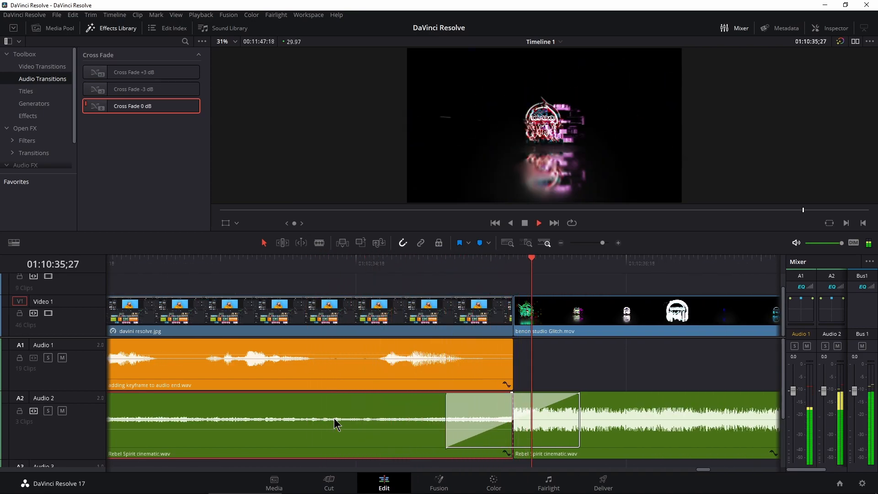
key("space")
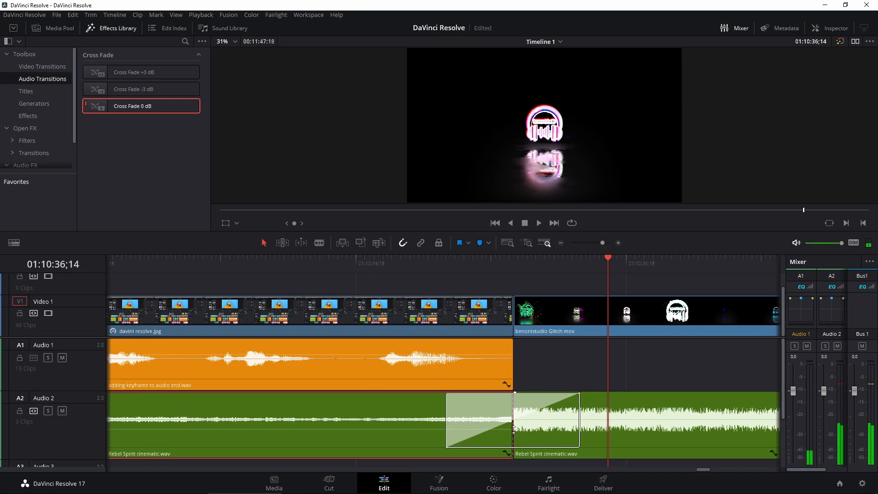
Shift the music cut earlier under the end of the voice-over with a longer crossfade, and play back the transition
left_click_drag(515, 412, 463, 412)
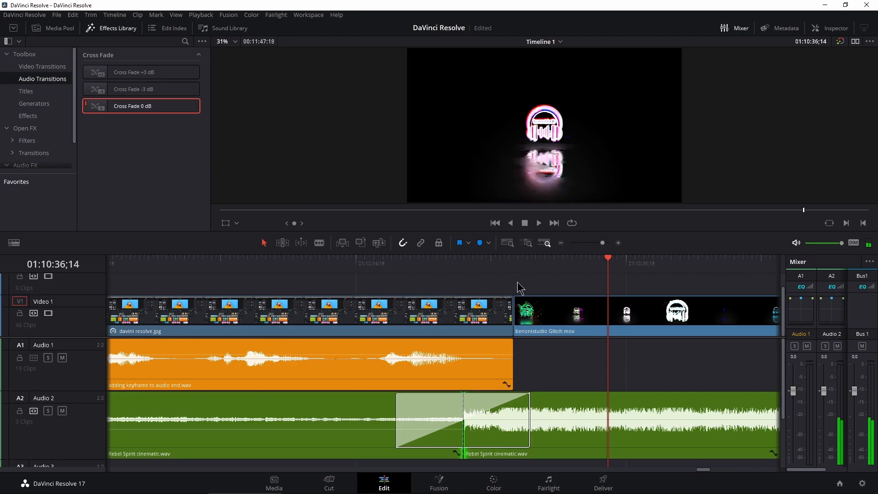
left_click(529, 408)
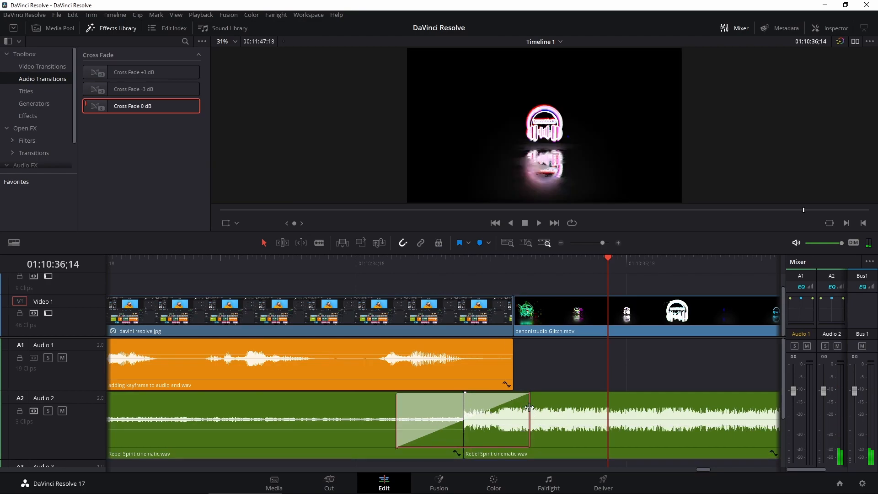
left_click_drag(529, 408, 540, 408)
left_click_drag(468, 409, 443, 406)
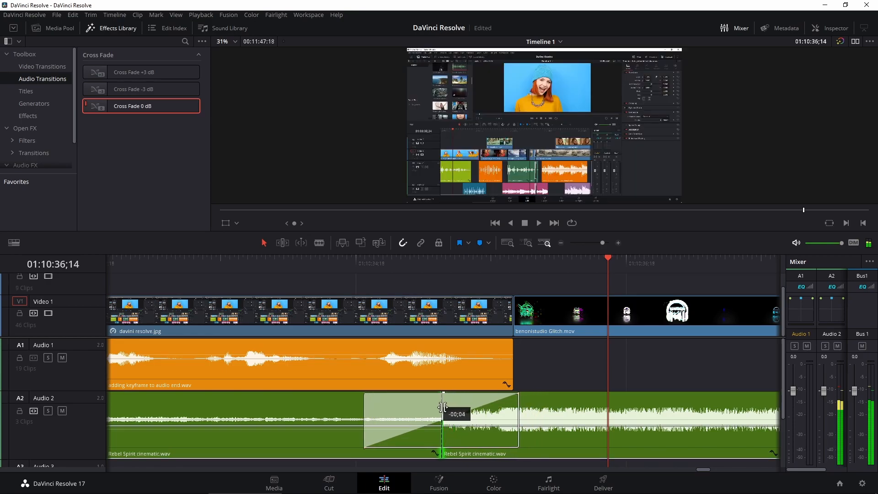
left_click(153, 262)
key("space")
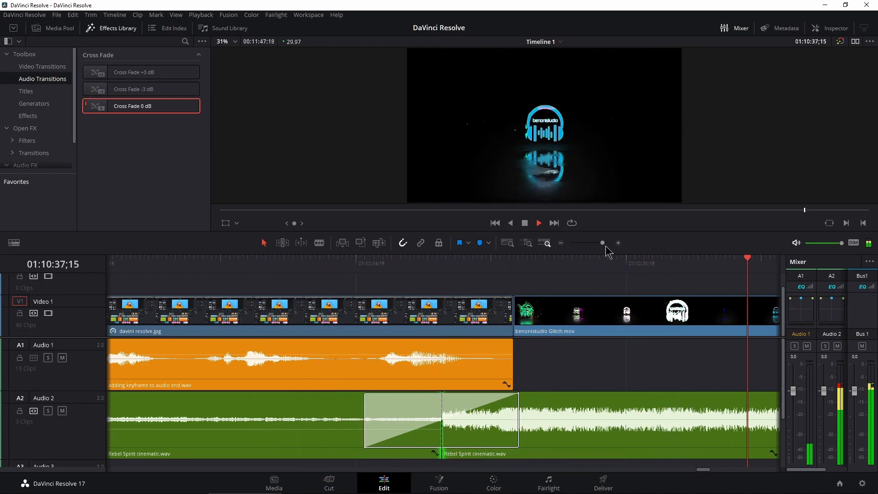
Move the playhead to 01:08:47;18, over the girl rides horse.mov clip
left_click_drag(605, 247, 599, 249)
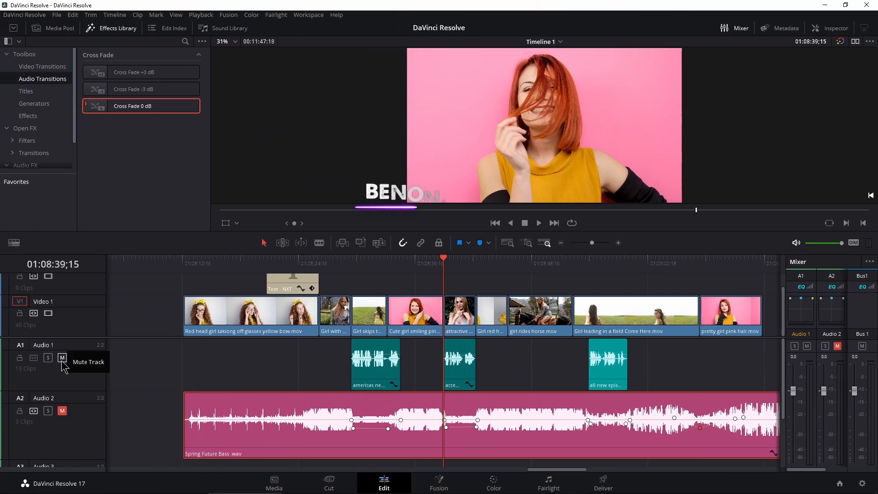
left_click(523, 264)
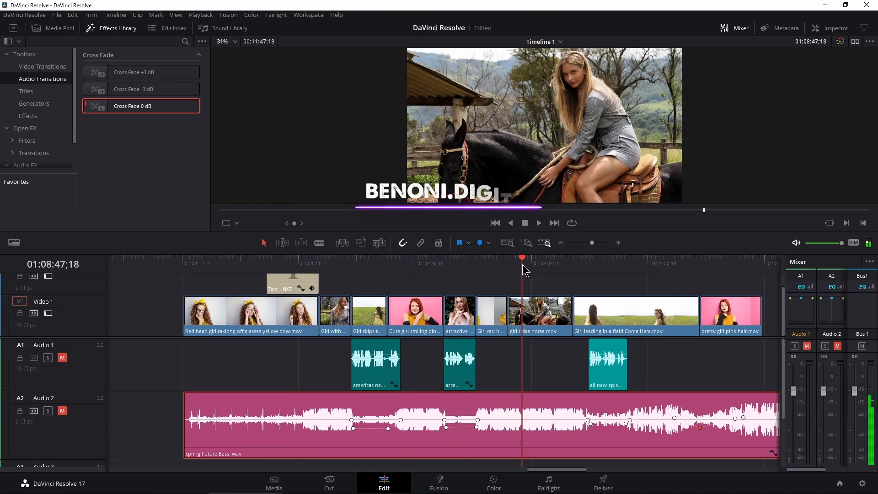